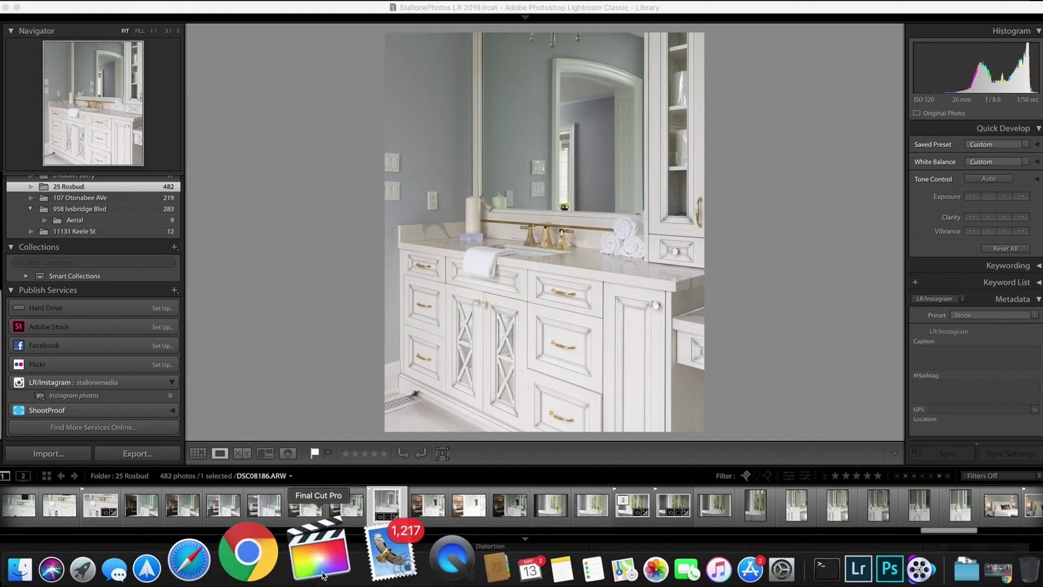
Browse lrinstagram.com's About, Features and Download sections in Chrome, then return to the top
{"action": "left_click", "coordinate": [288, 565]}
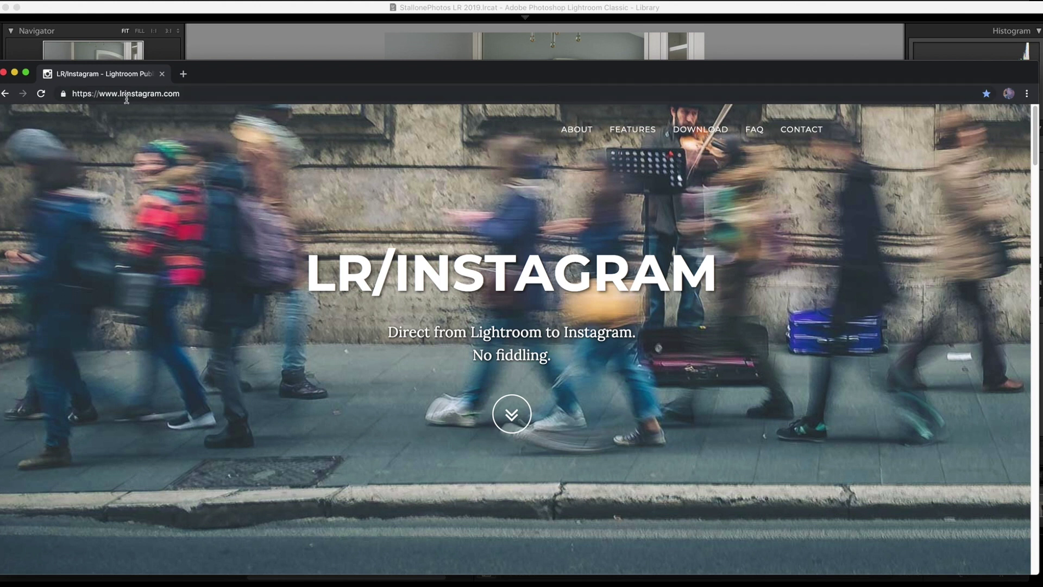
{"action": "scroll", "coordinate": [477, 356], "scroll_direction": "down", "scroll_amount": 10}
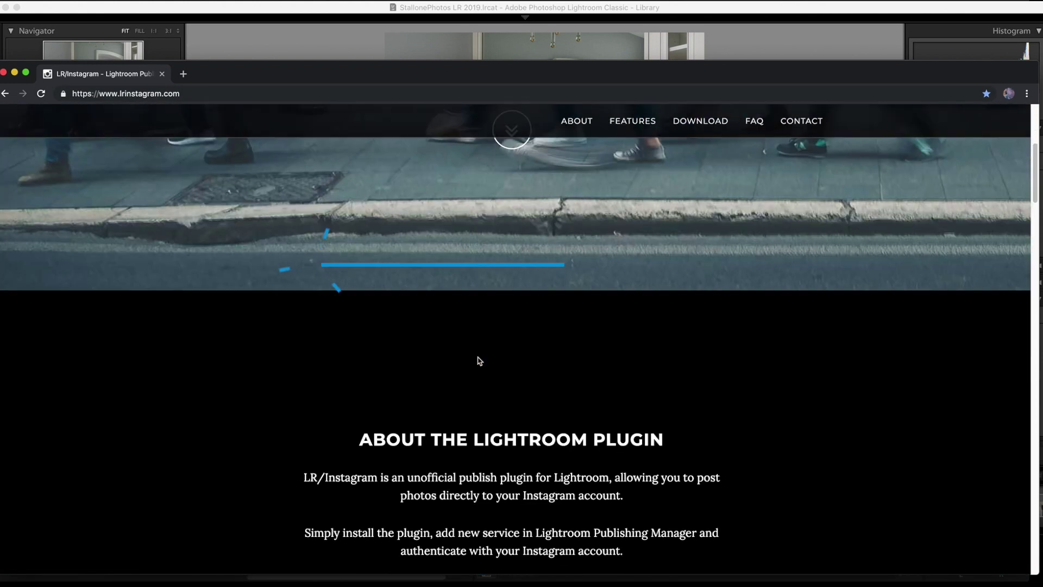
{"action": "scroll", "coordinate": [553, 374], "scroll_direction": "down", "scroll_amount": 6}
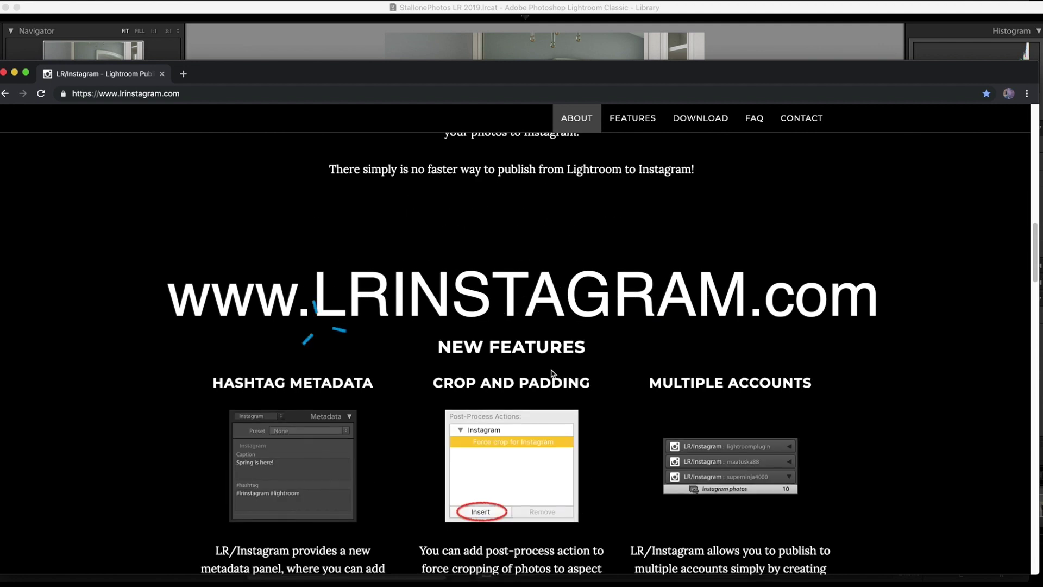
{"action": "scroll", "coordinate": [495, 357], "scroll_direction": "down", "scroll_amount": 2}
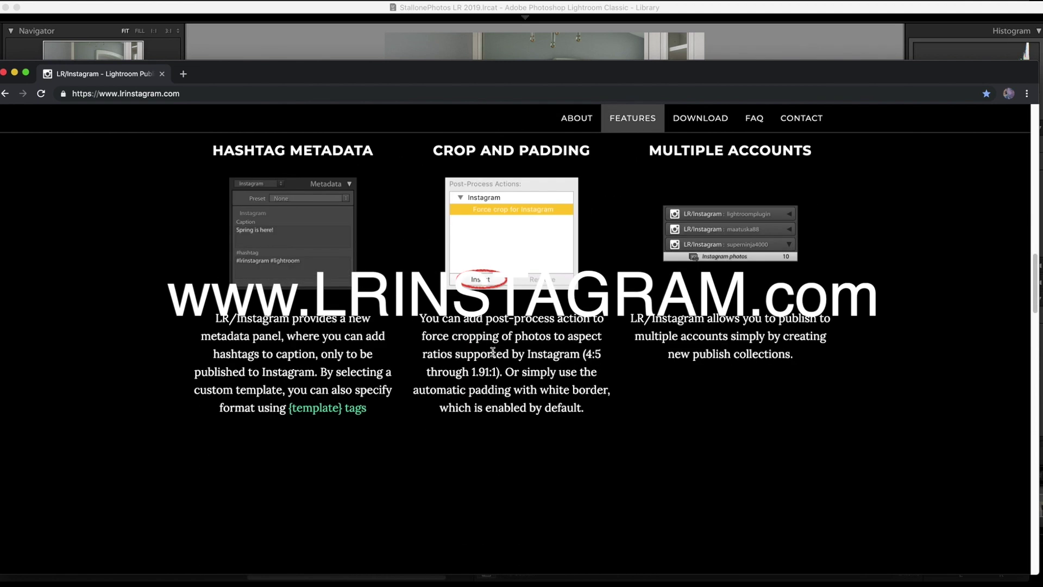
{"action": "scroll", "coordinate": [380, 350], "scroll_direction": "up", "scroll_amount": 2}
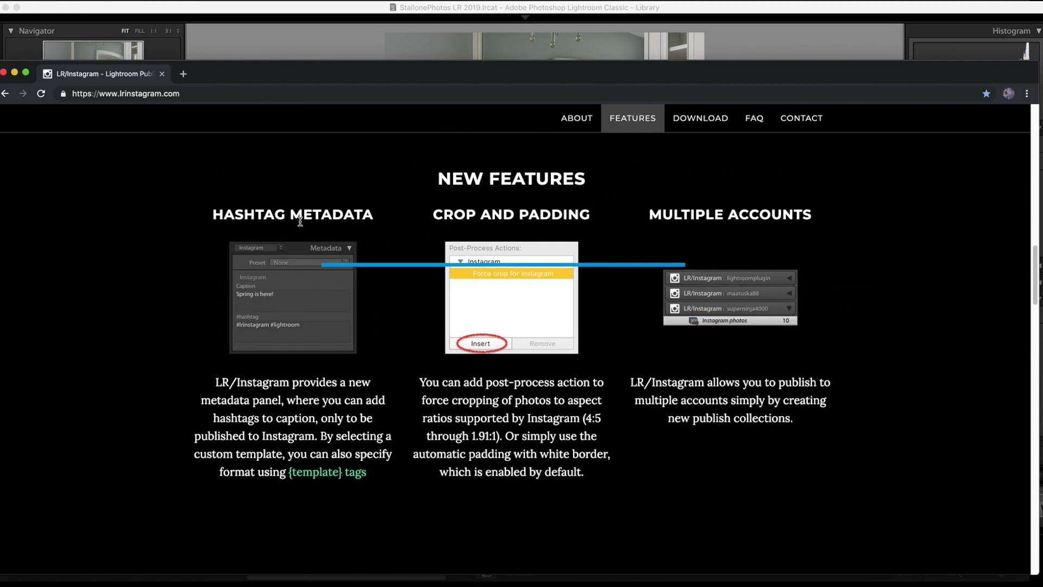
{"action": "scroll", "coordinate": [431, 328], "scroll_direction": "down", "scroll_amount": 10}
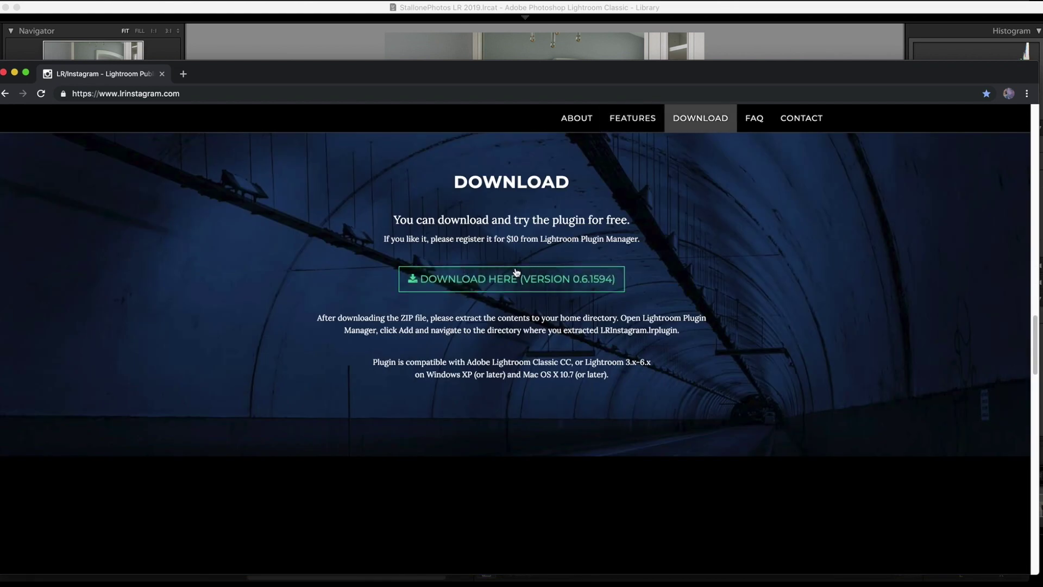
{"action": "scroll", "coordinate": [255, 360], "scroll_direction": "up", "scroll_amount": 1}
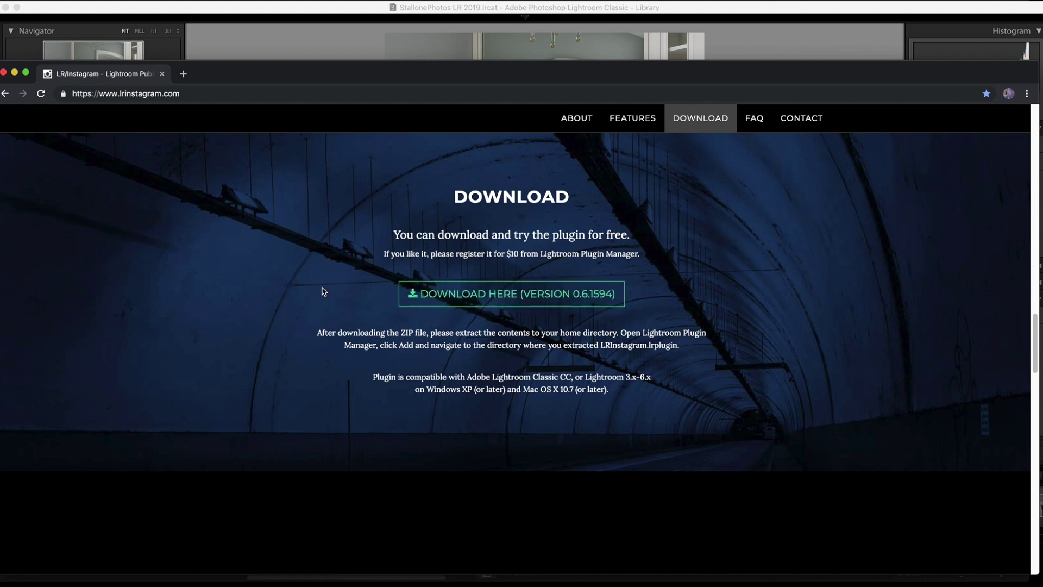
{"action": "scroll", "coordinate": [328, 301], "scroll_direction": "up", "scroll_amount": 15}
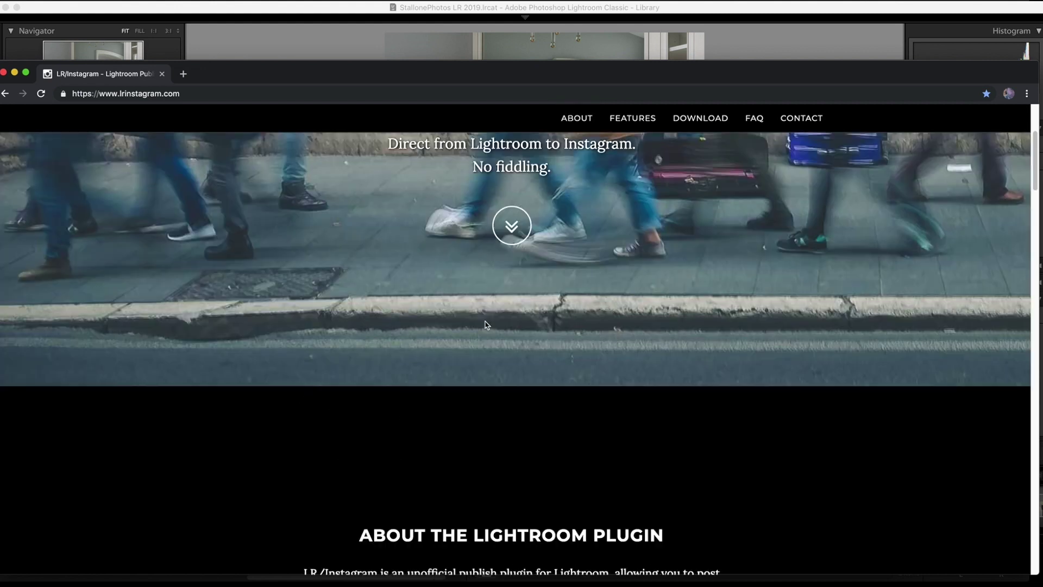
{"action": "scroll", "coordinate": [486, 325], "scroll_direction": "up", "scroll_amount": 5}
{"action": "left_click_drag", "start_coordinate": [243, 79], "coordinate": [221, 72]}
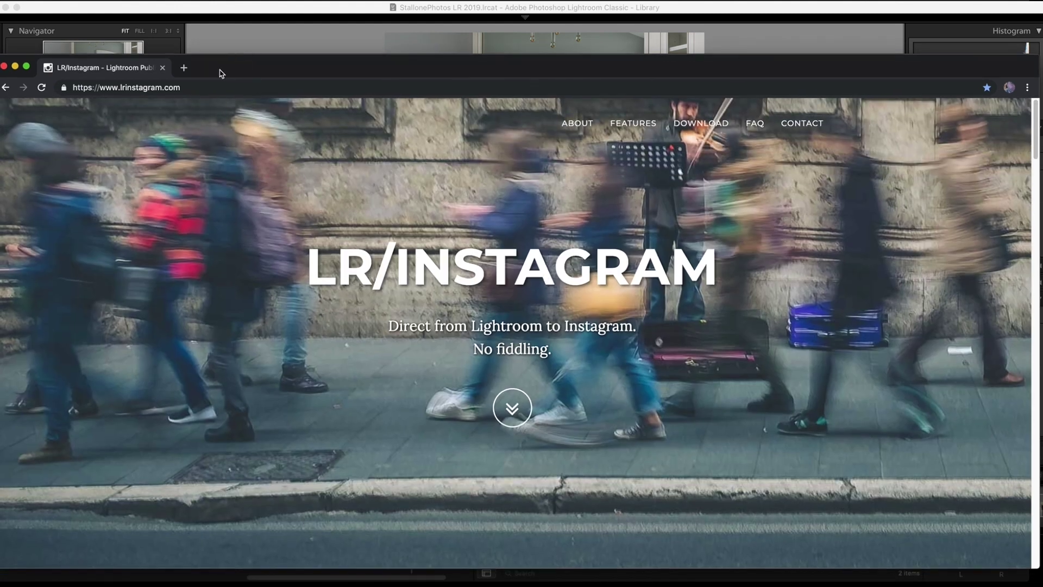
{"action": "left_click", "coordinate": [16, 68]}
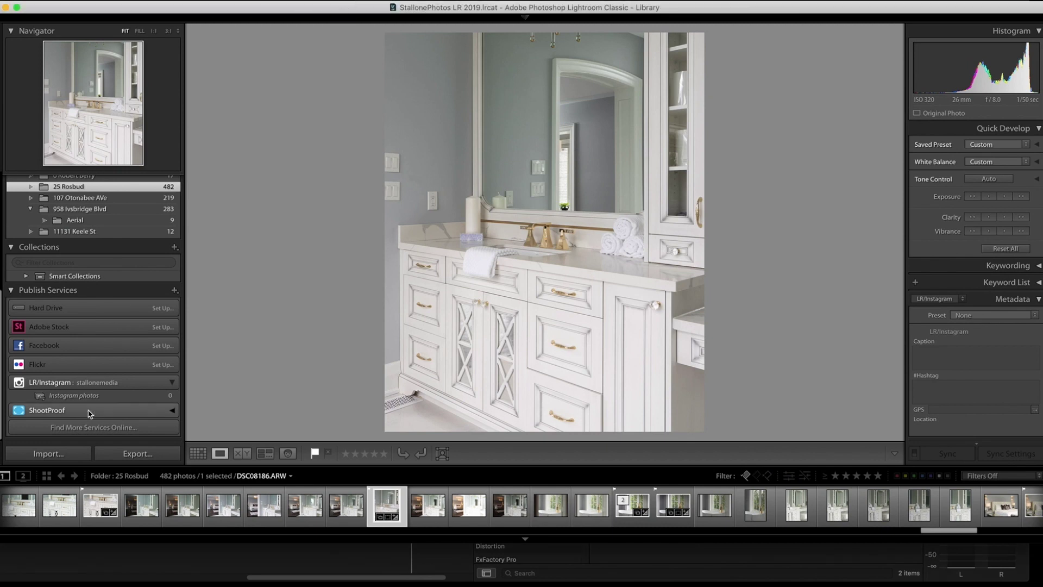
Check in the Plug-in Manager that LR/Instagram 0.6.1594 is installed and enabled
{"action": "left_click", "coordinate": [68, 1]}
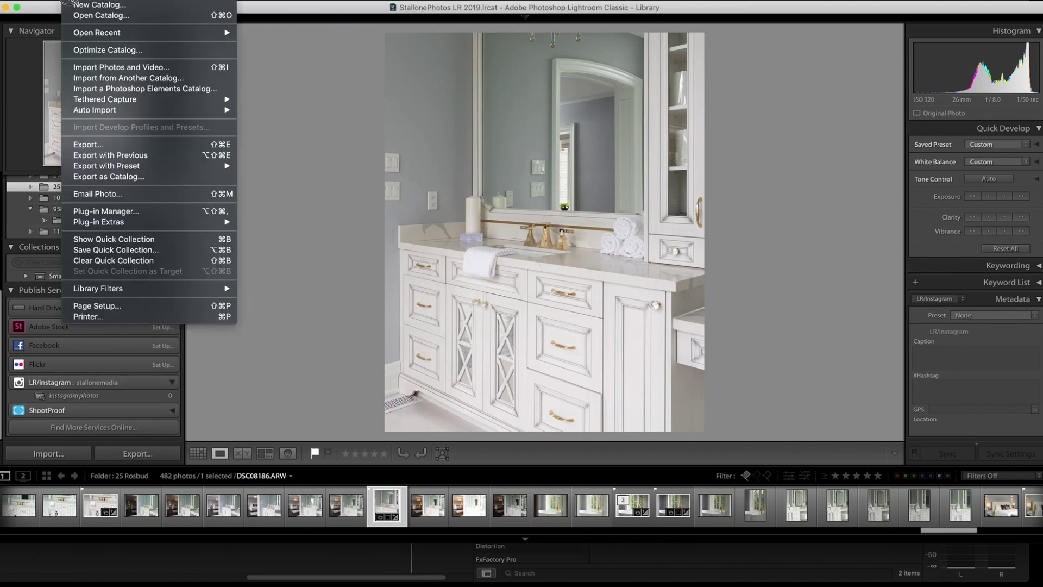
{"action": "left_click", "coordinate": [130, 211]}
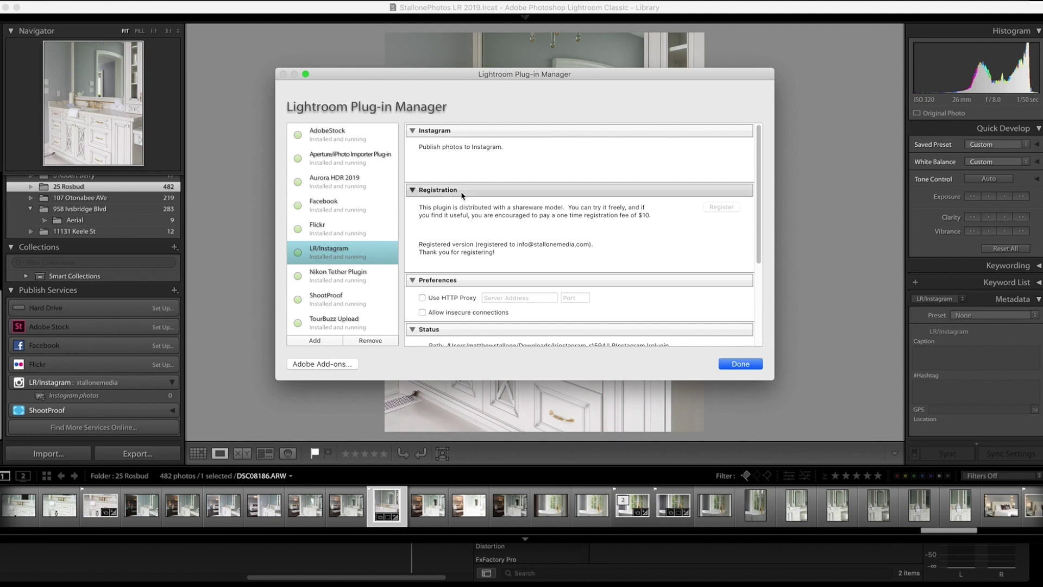
{"action": "scroll", "coordinate": [520, 242], "scroll_direction": "down", "scroll_amount": 3}
{"action": "scroll", "coordinate": [521, 242], "scroll_direction": "down", "scroll_amount": 2}
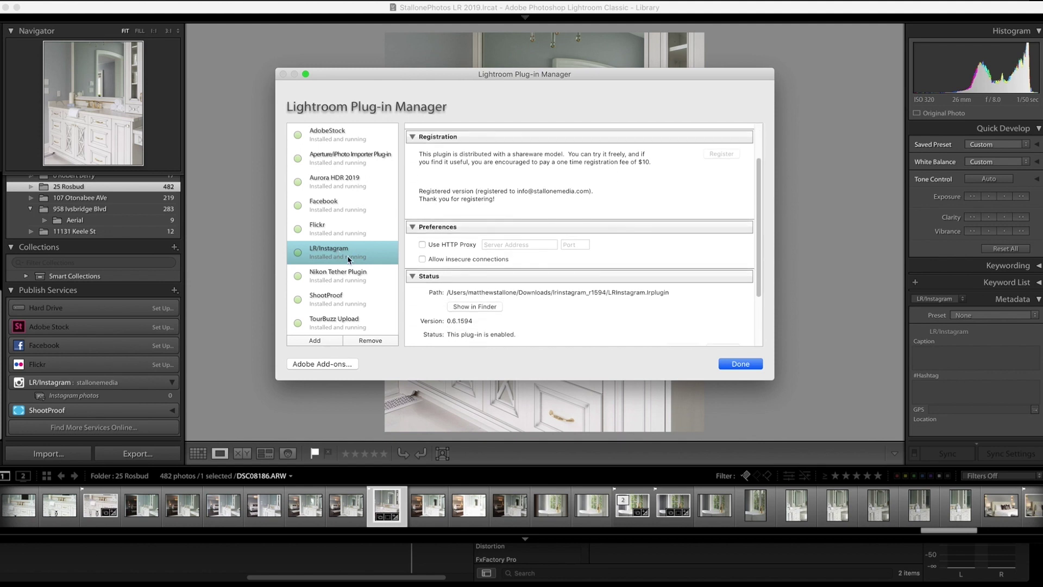
{"action": "left_click", "coordinate": [732, 364]}
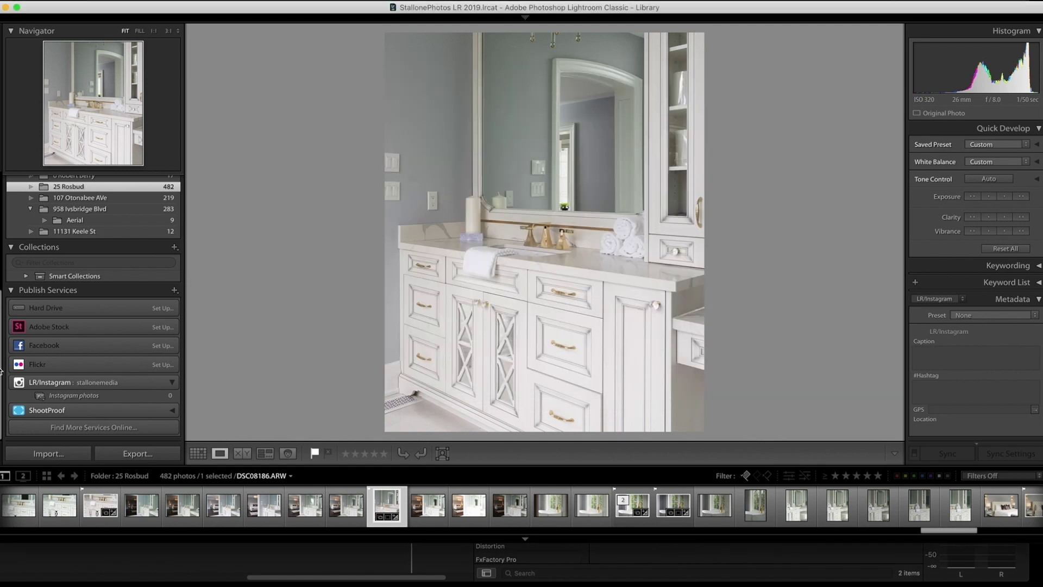
Open the LR/Instagram publish service settings in a taller window and review them
{"action": "double_click", "coordinate": [76, 384]}
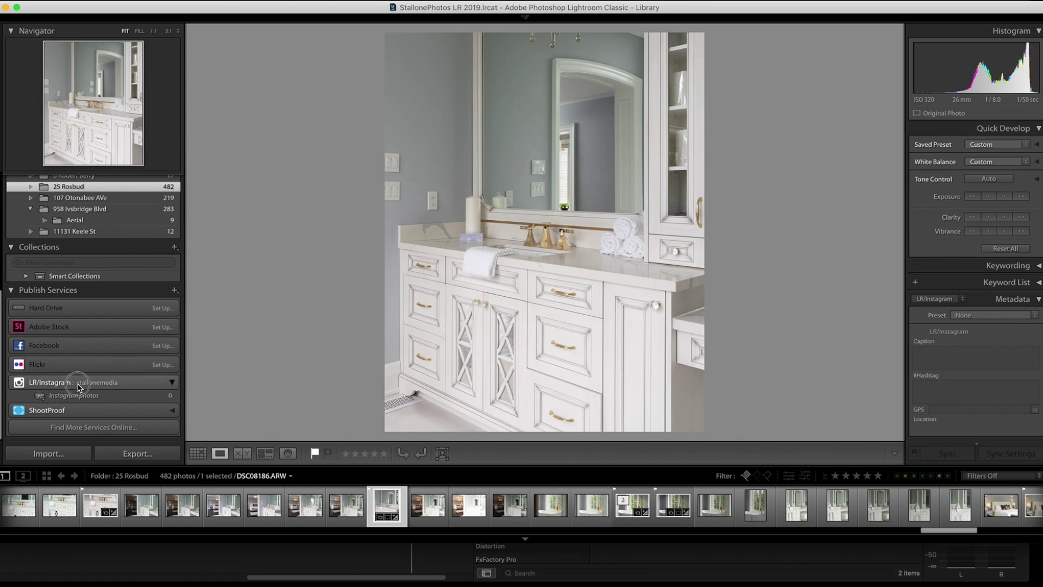
{"action": "scroll", "coordinate": [272, 214], "scroll_direction": "down", "scroll_amount": 1}
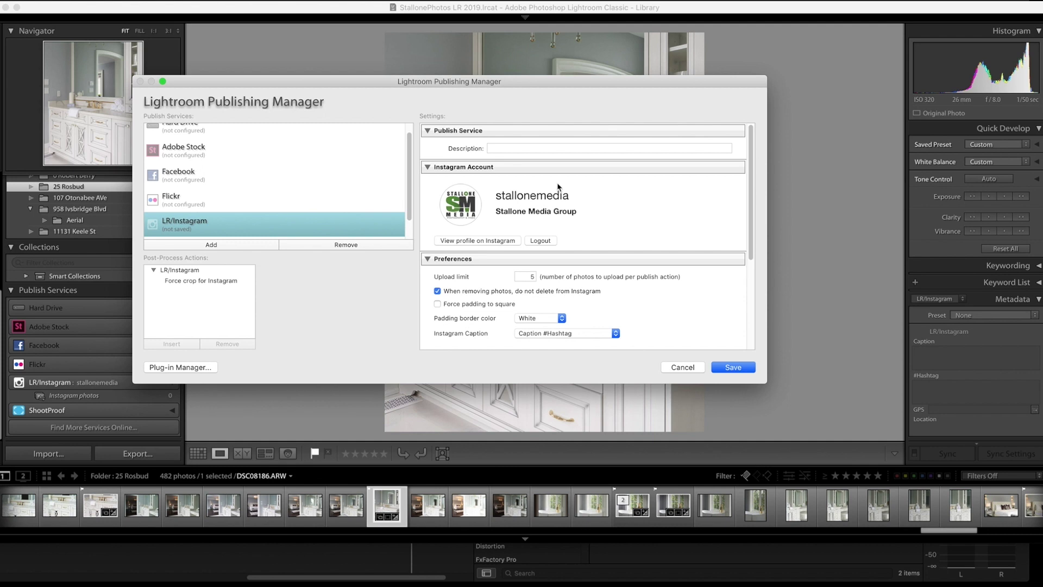
{"action": "scroll", "coordinate": [564, 229], "scroll_direction": "down", "scroll_amount": 1}
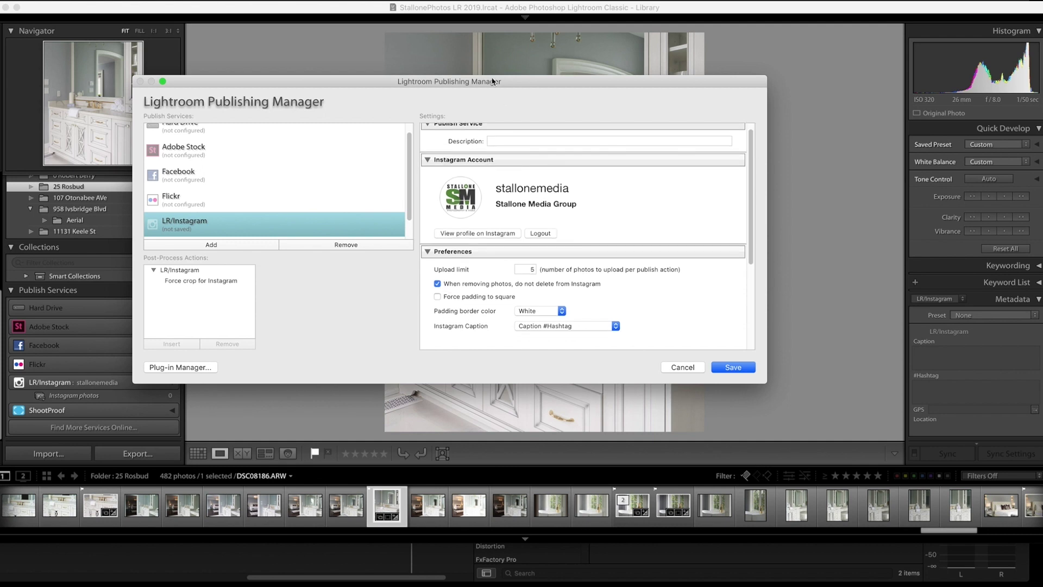
{"action": "left_click_drag", "start_coordinate": [492, 81], "coordinate": [489, 33]}
{"action": "scroll", "coordinate": [490, 129], "scroll_direction": "up", "scroll_amount": 1}
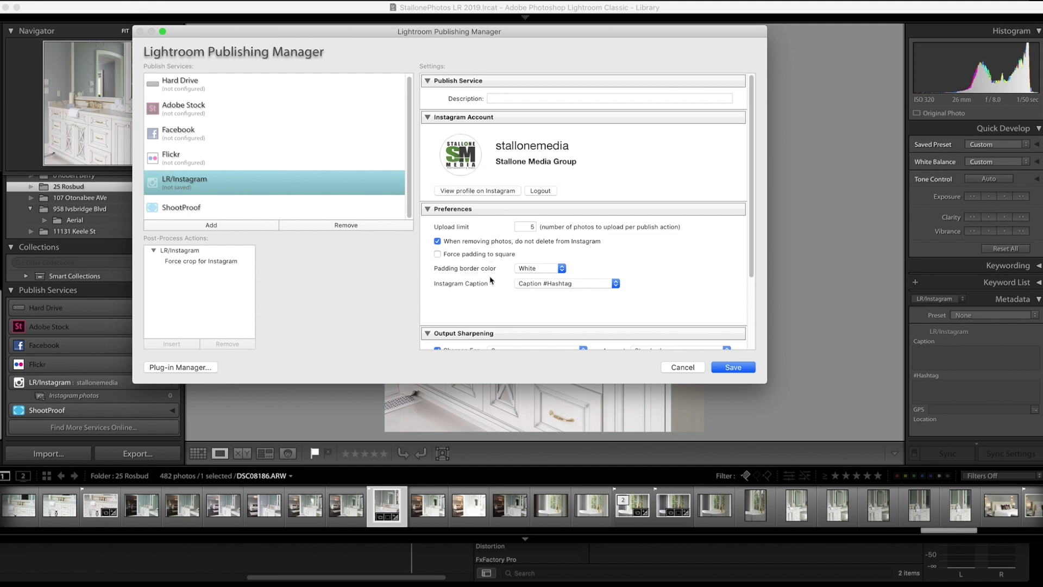
{"action": "scroll", "coordinate": [492, 280], "scroll_direction": "down", "scroll_amount": 2}
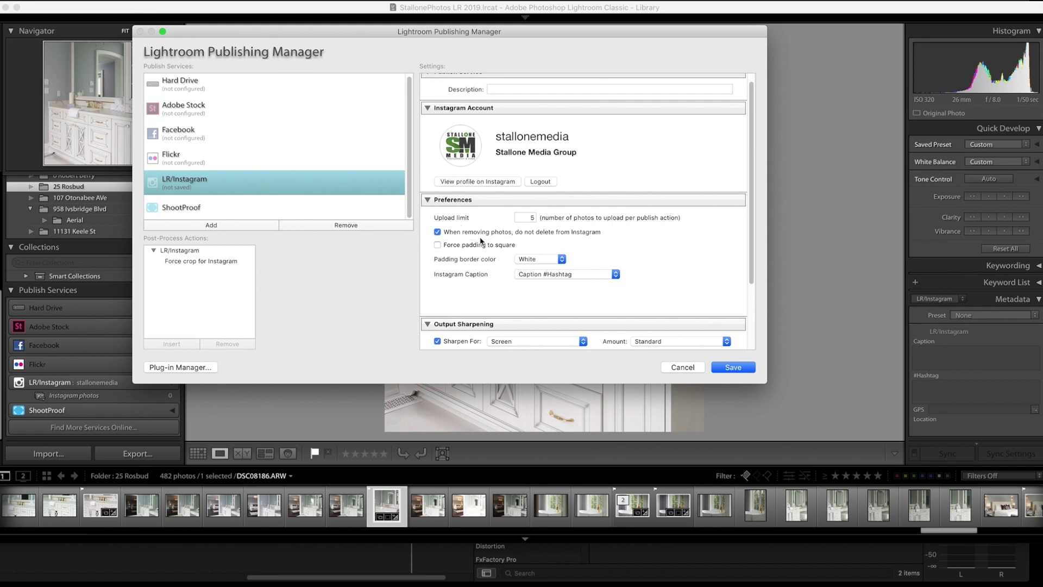
Keep White padding, select the Force crop for Instagram action, and save the service
{"action": "mouse_move", "coordinate": [486, 248]}
{"action": "left_click", "coordinate": [556, 261]}
{"action": "left_click", "coordinate": [611, 259]}
{"action": "left_click", "coordinate": [184, 264]}
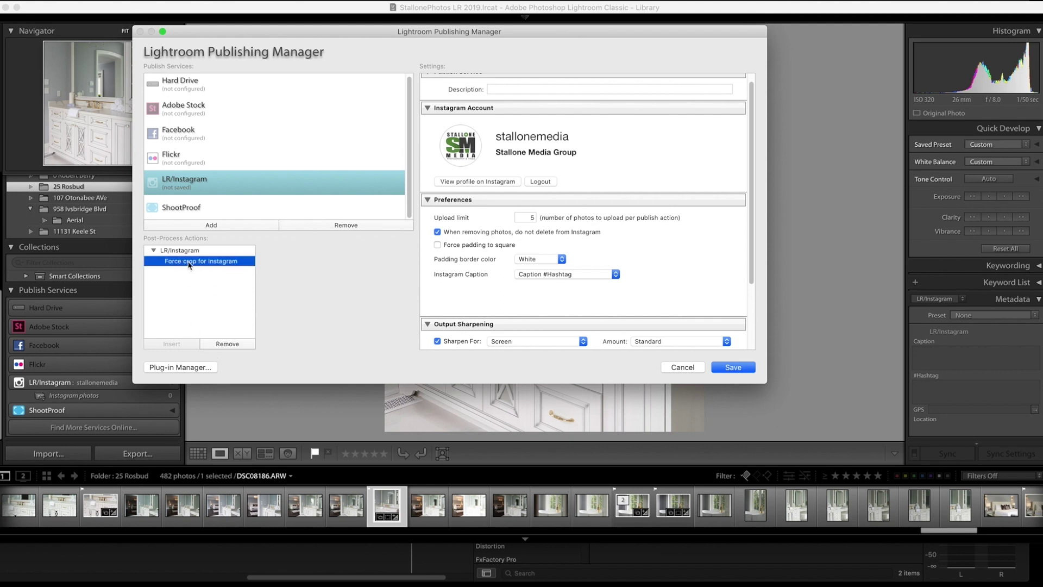
{"action": "left_click", "coordinate": [185, 262]}
{"action": "scroll", "coordinate": [586, 274], "scroll_direction": "up", "scroll_amount": 1}
{"action": "scroll", "coordinate": [569, 284], "scroll_direction": "down", "scroll_amount": 2}
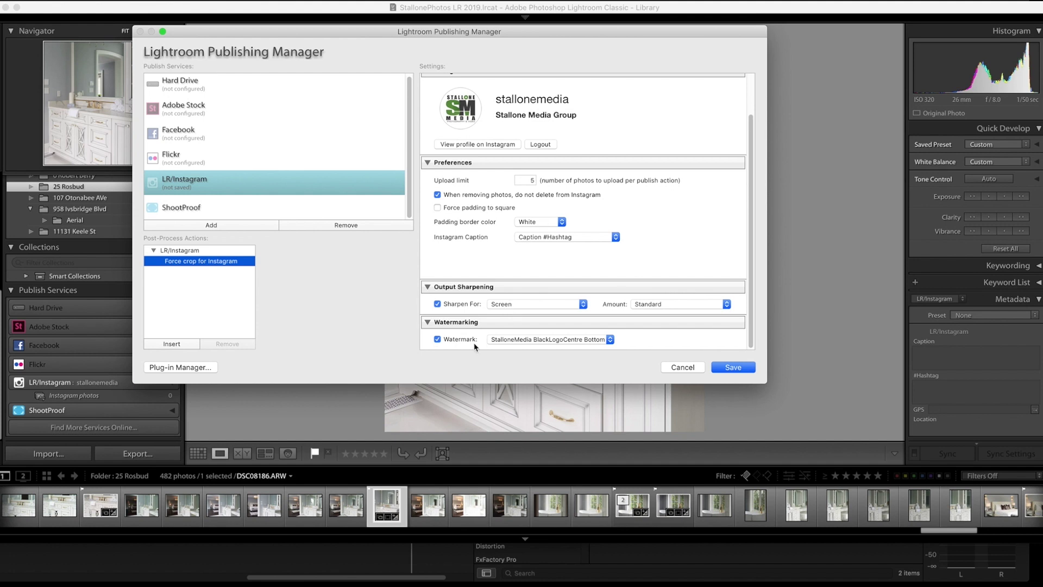
{"action": "scroll", "coordinate": [585, 342], "scroll_direction": "up", "scroll_amount": 3}
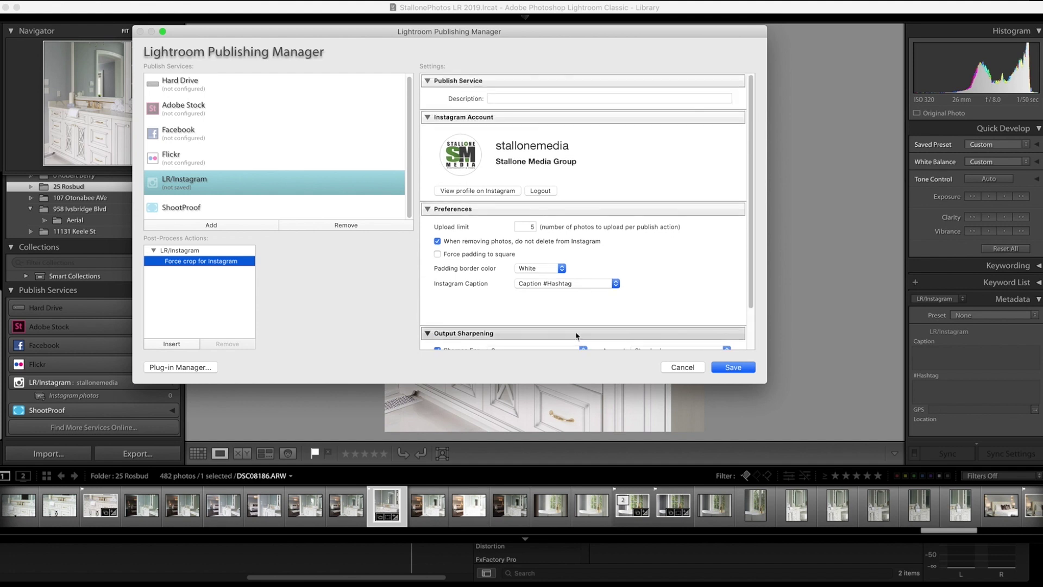
{"action": "left_click", "coordinate": [724, 368]}
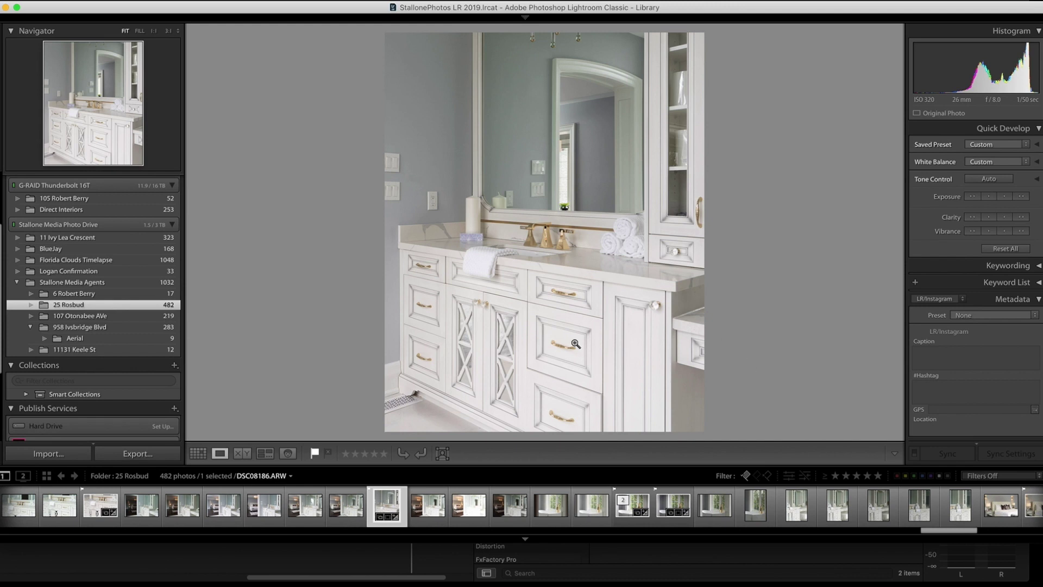
Add vanity photo DSC08186.ARW to the 'Instagram photos' collection and display that collection
{"action": "scroll", "coordinate": [100, 355], "scroll_direction": "down", "scroll_amount": 3}
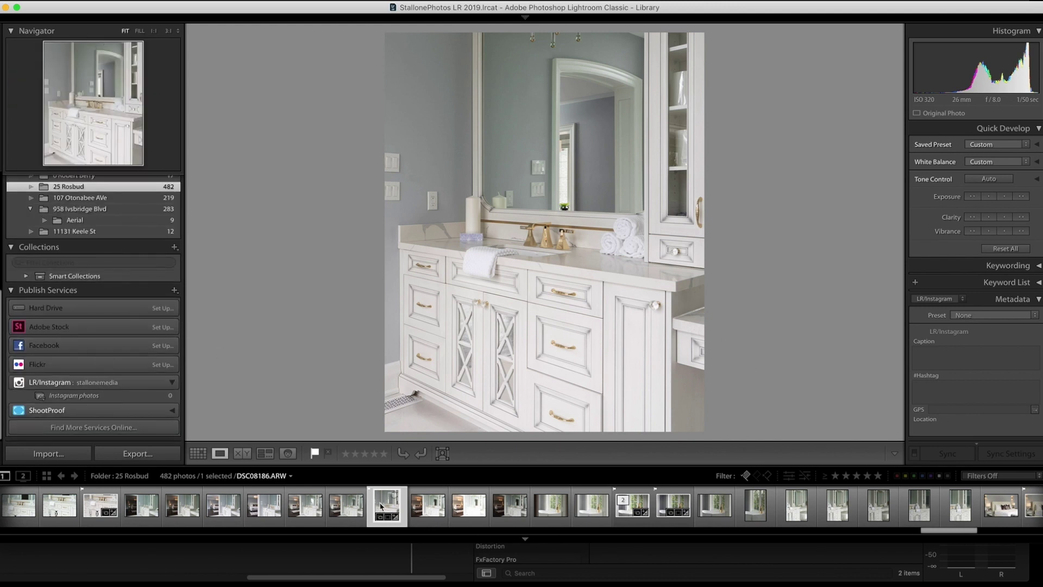
{"action": "left_click_drag", "start_coordinate": [380, 506], "coordinate": [109, 400]}
{"action": "left_click", "coordinate": [124, 399]}
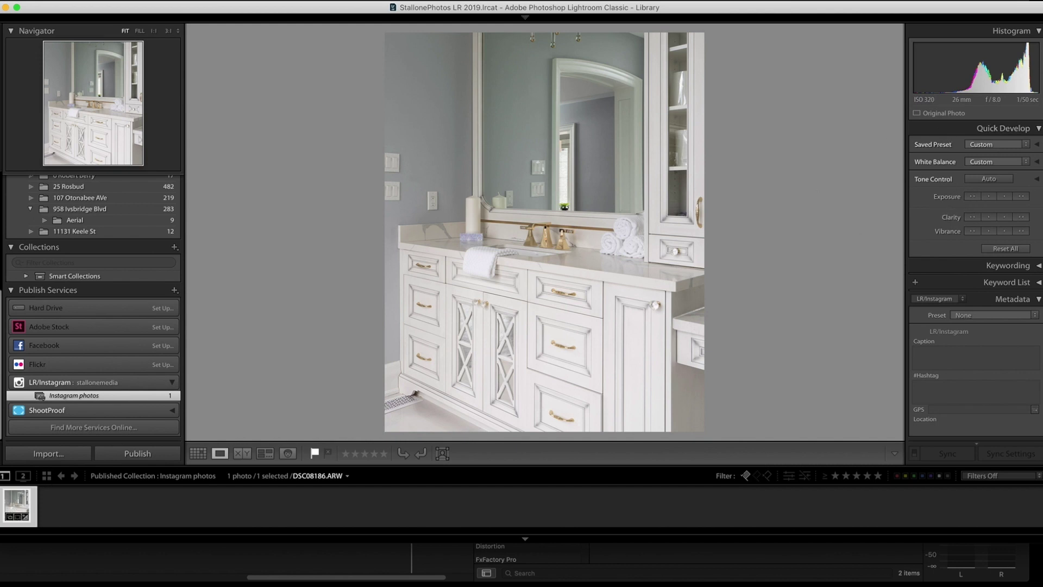
{"action": "mouse_move", "coordinate": [755, 22]}
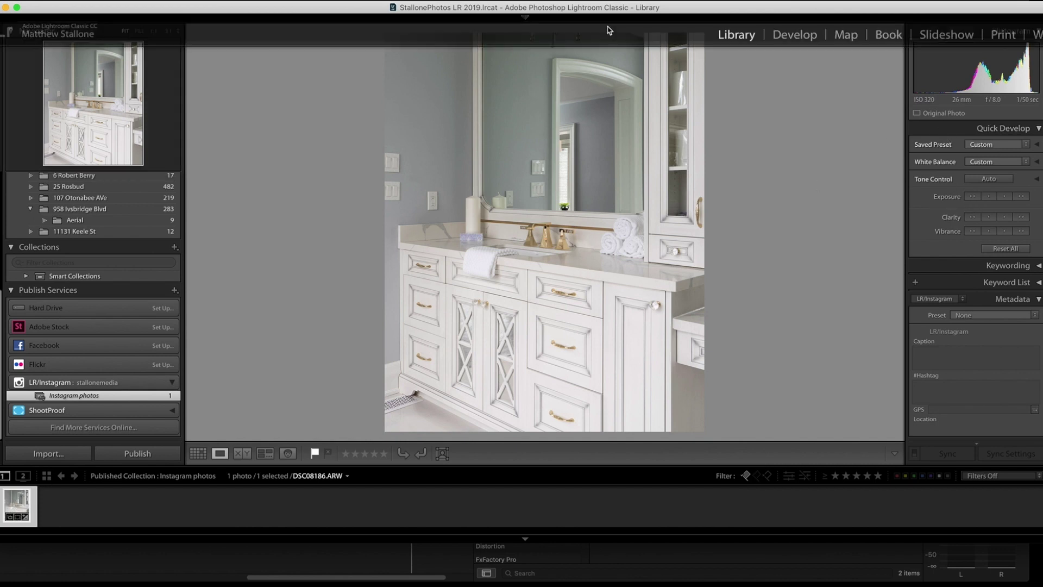
{"action": "left_click", "coordinate": [795, 34]}
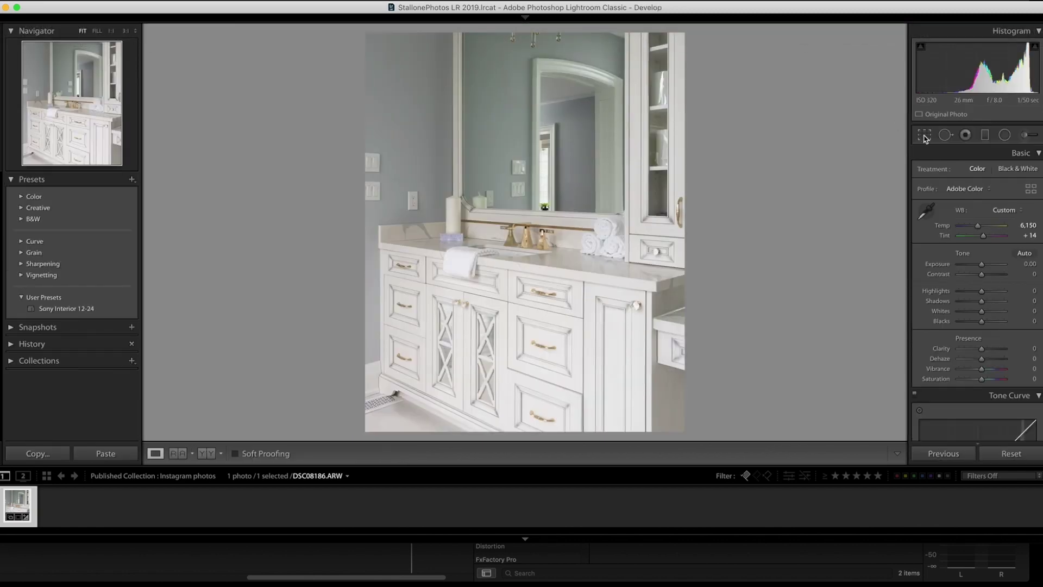
Crop the photo to a 4 x 5 aspect ratio
{"action": "left_click", "coordinate": [925, 136]}
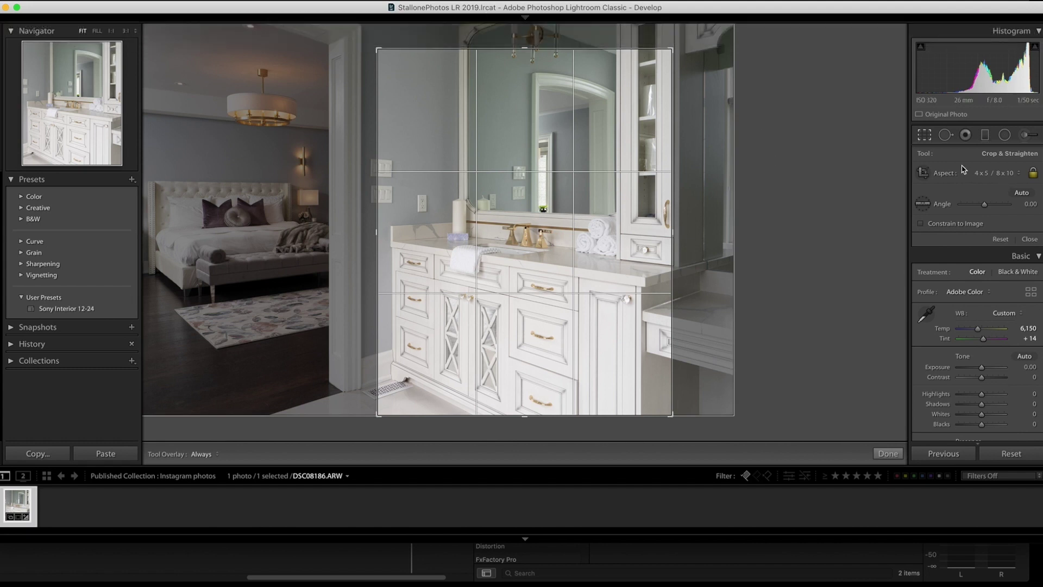
{"action": "left_click", "coordinate": [1017, 177]}
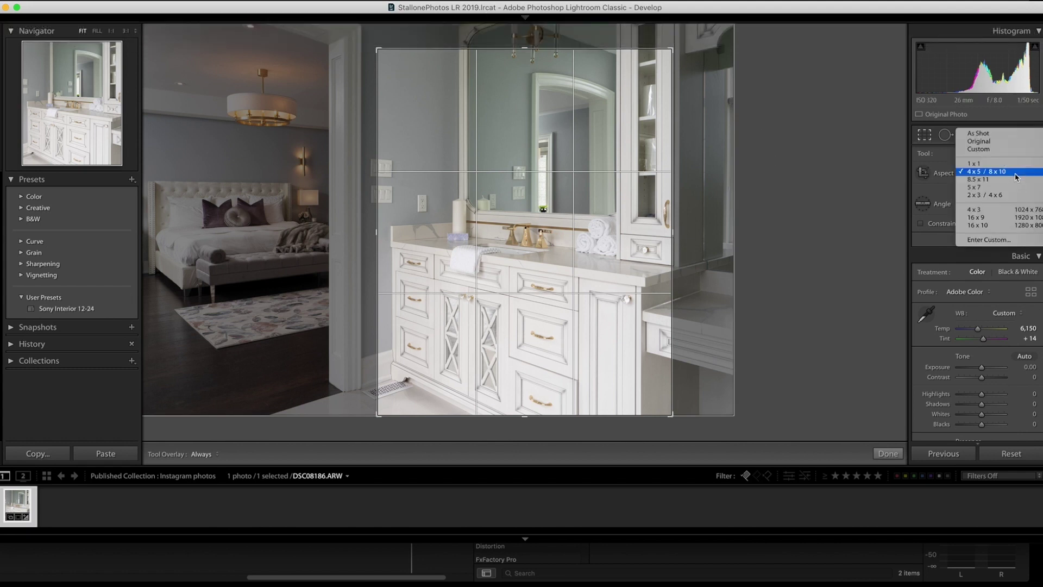
{"action": "left_click", "coordinate": [978, 172]}
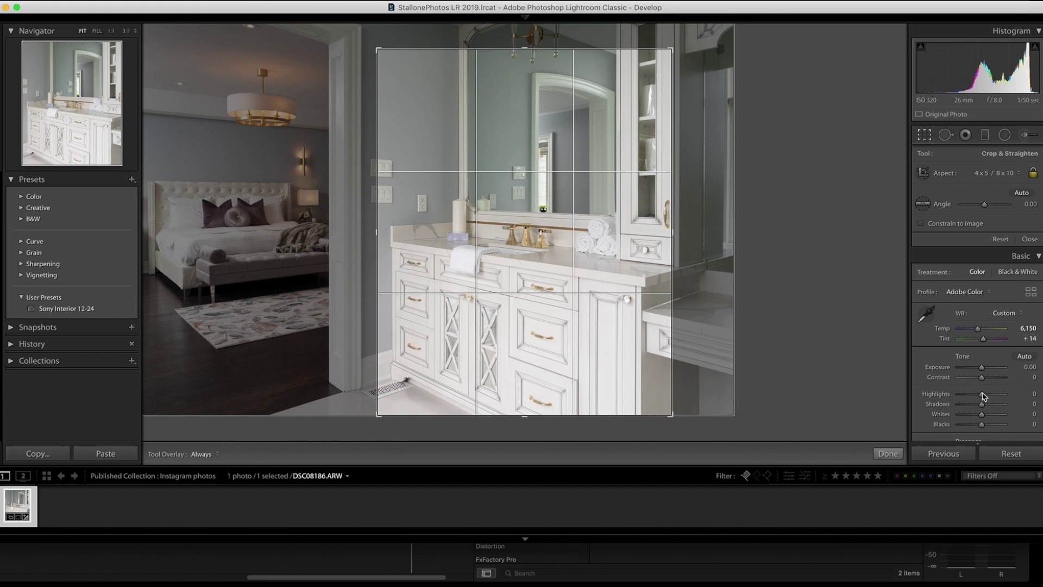
{"action": "scroll", "coordinate": [984, 424], "scroll_direction": "down", "scroll_amount": 3}
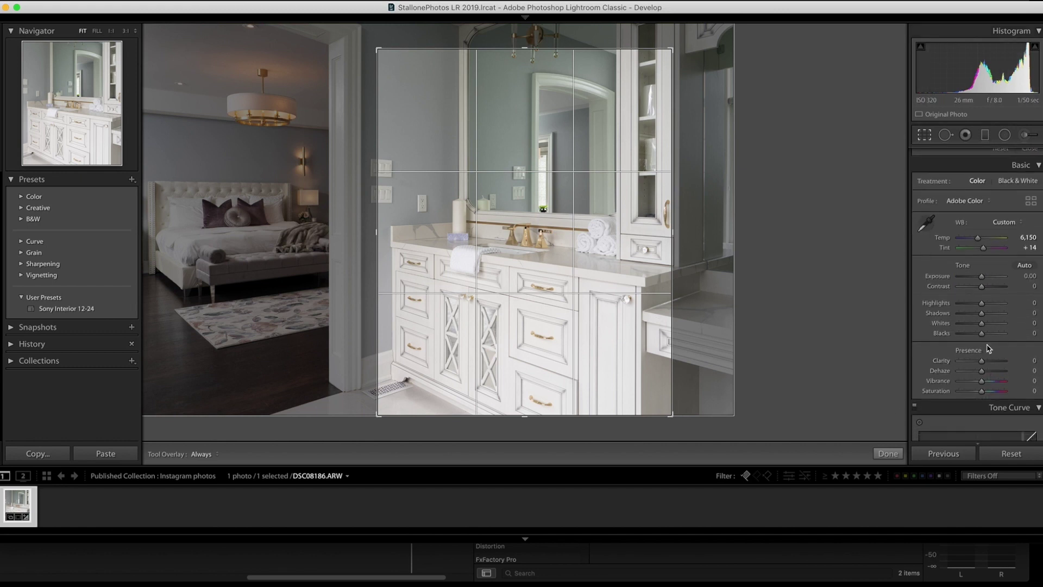
{"action": "scroll", "coordinate": [986, 345], "scroll_direction": "down", "scroll_amount": 1}
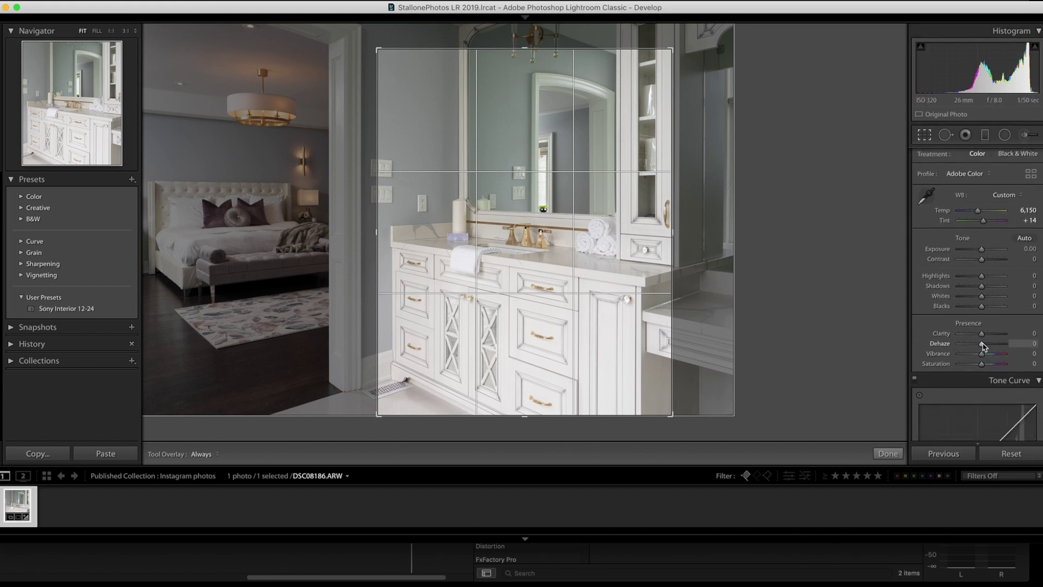
Set Dehaze +15, Saturation +20, Exposure +0.30, Blacks +8, Whites +1, and apply the crop
{"action": "left_click", "coordinate": [987, 346]}
{"action": "left_click", "coordinate": [986, 363]}
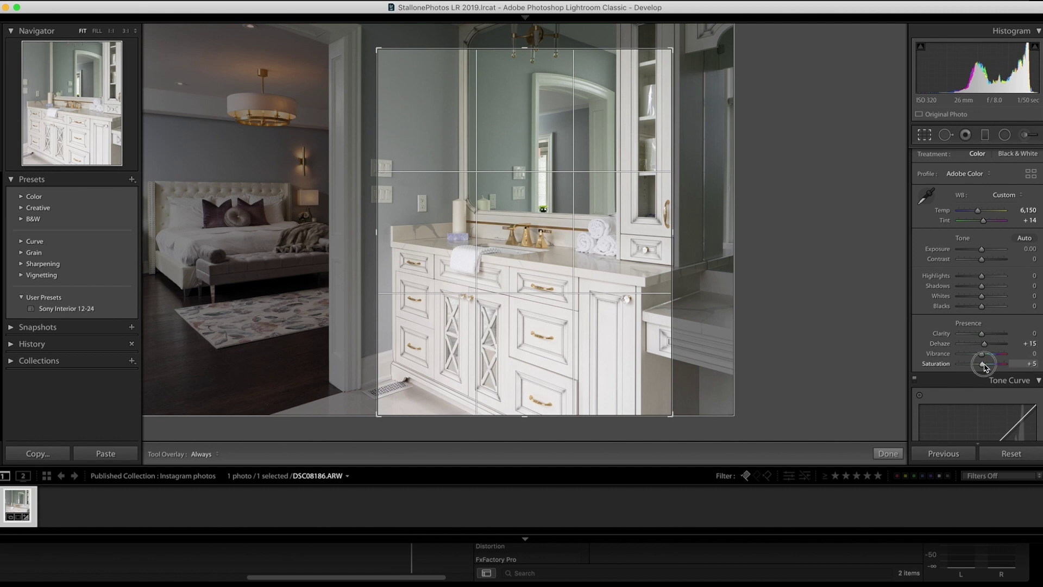
{"action": "left_click", "coordinate": [983, 249]}
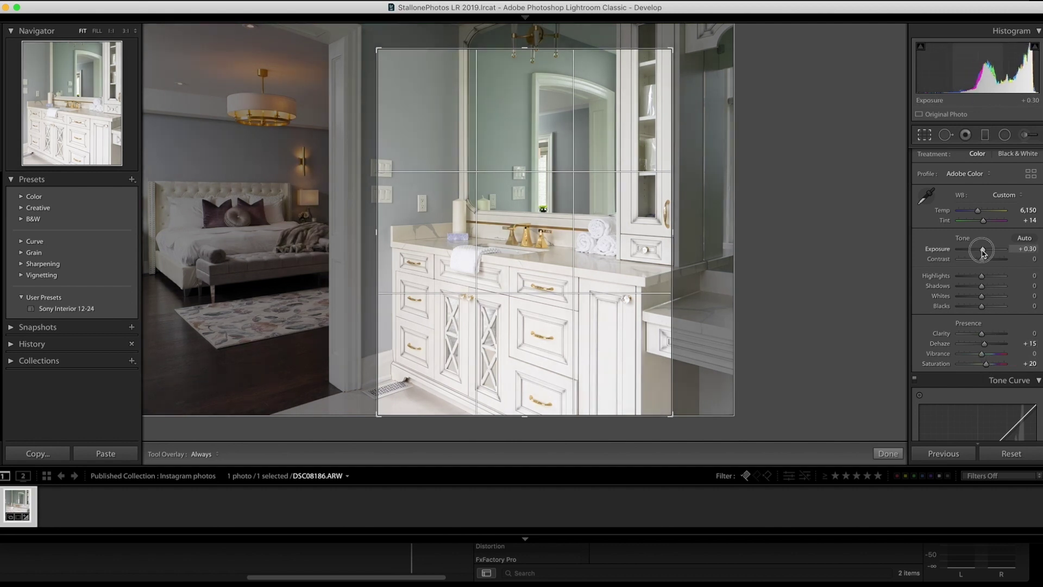
{"action": "left_click", "coordinate": [982, 306]}
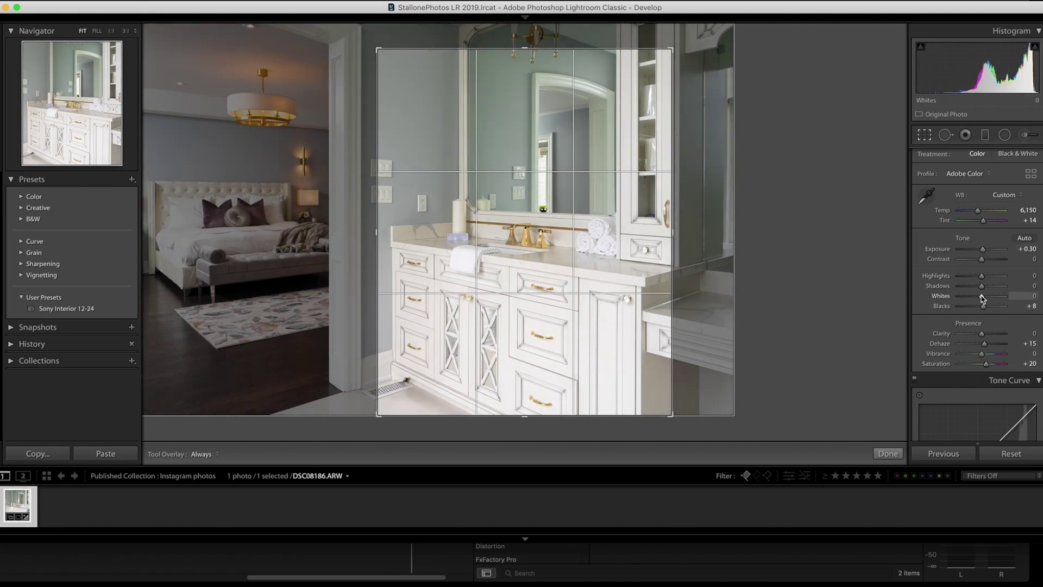
{"action": "left_click", "coordinate": [981, 296]}
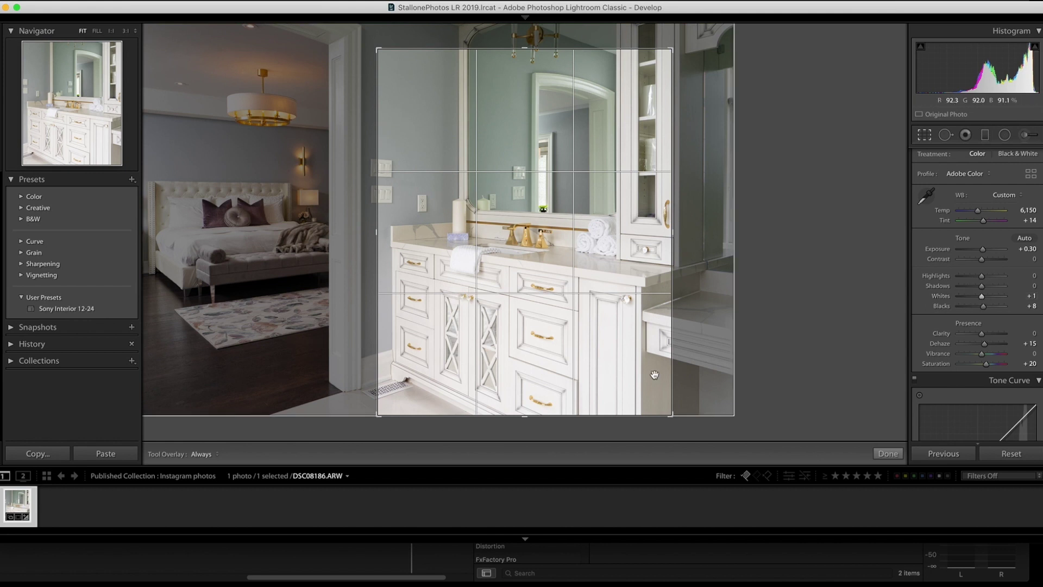
{"action": "left_click", "coordinate": [888, 453]}
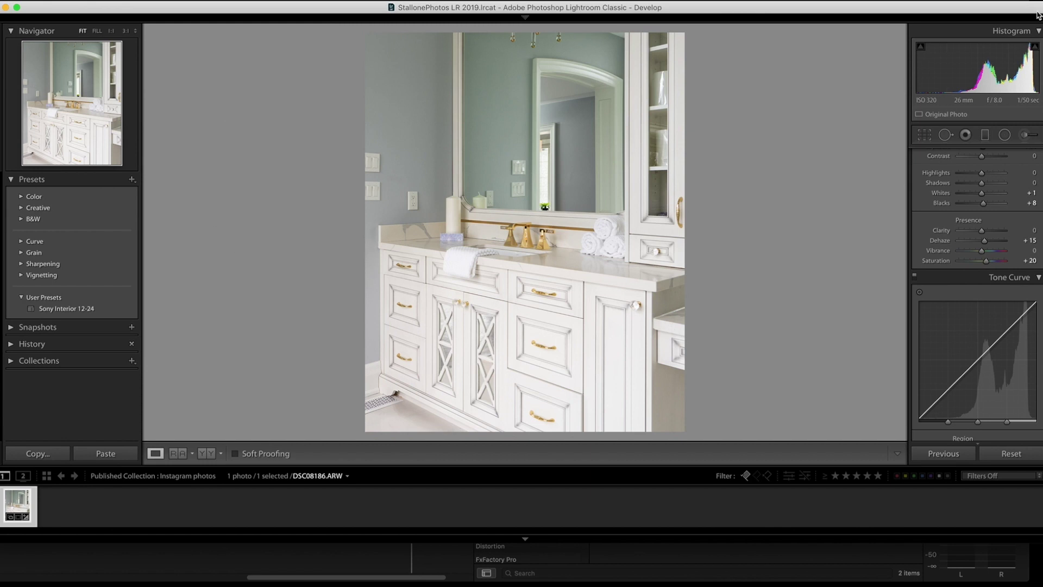
{"action": "mouse_move", "coordinate": [775, 17]}
{"action": "left_click", "coordinate": [737, 36]}
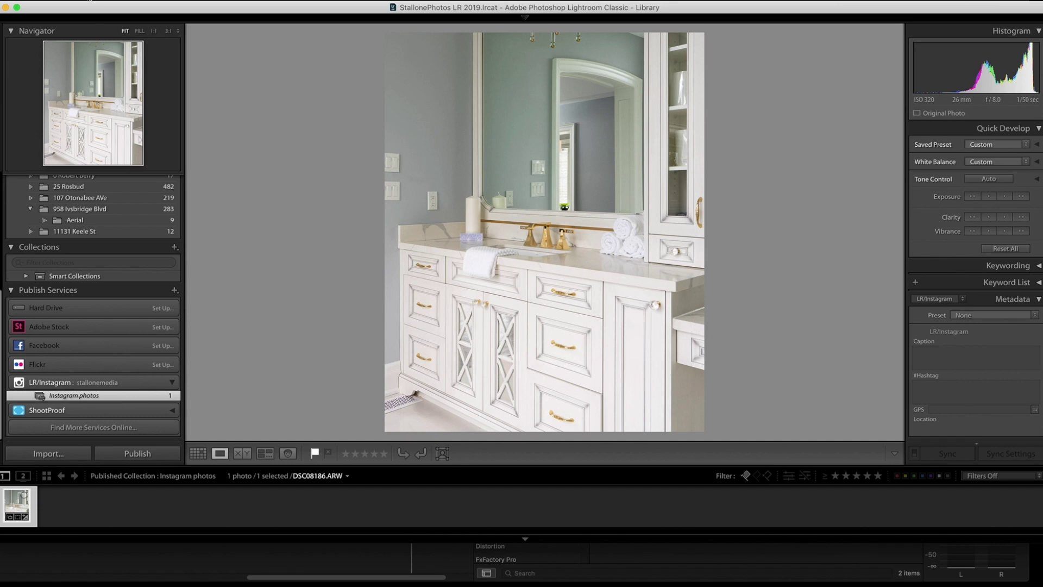
Load the Instagram 5x7 Crop user preset in the Export dialog
{"action": "left_click", "coordinate": [73, 0]}
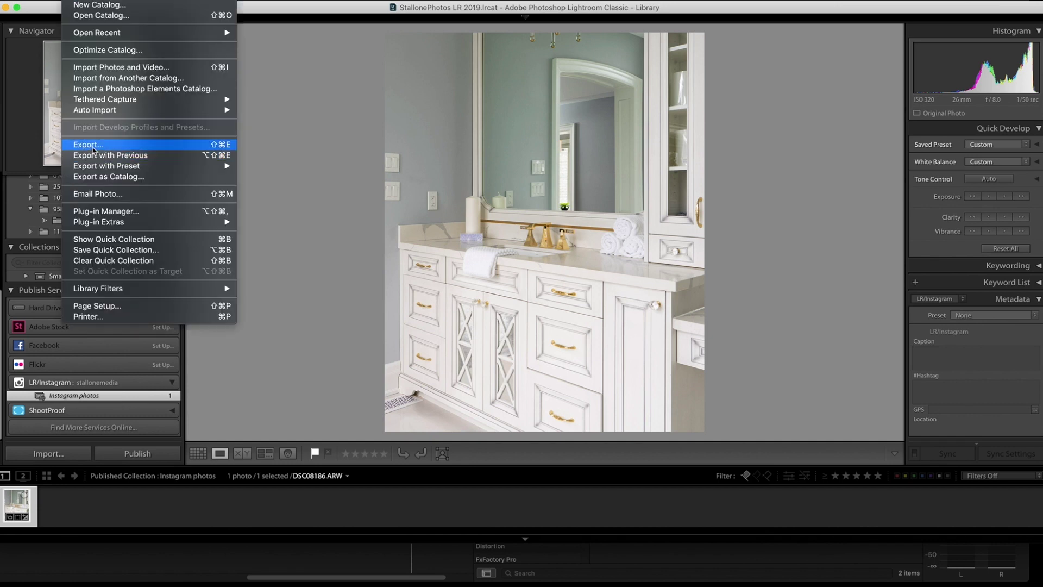
{"action": "left_click", "coordinate": [90, 145]}
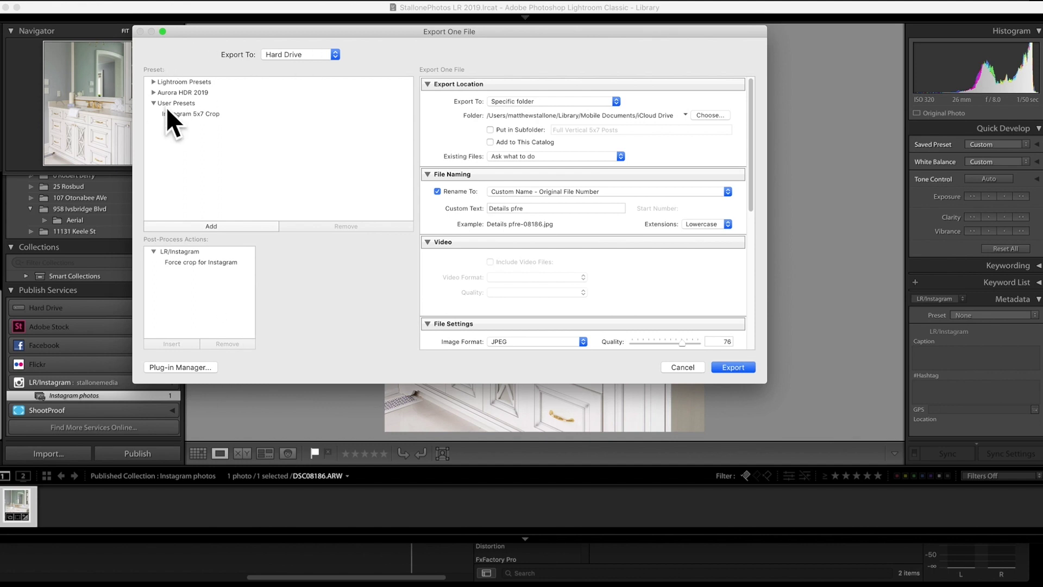
{"action": "left_click", "coordinate": [182, 116]}
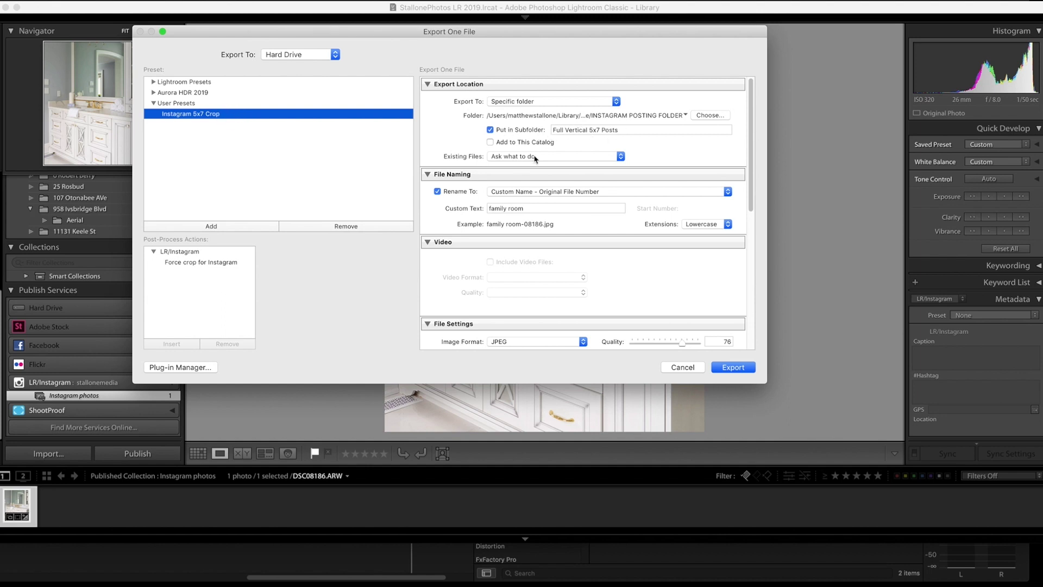
Rename the export subfolder to Full Vertical 4x5 Posts
{"action": "left_click", "coordinate": [598, 129]}
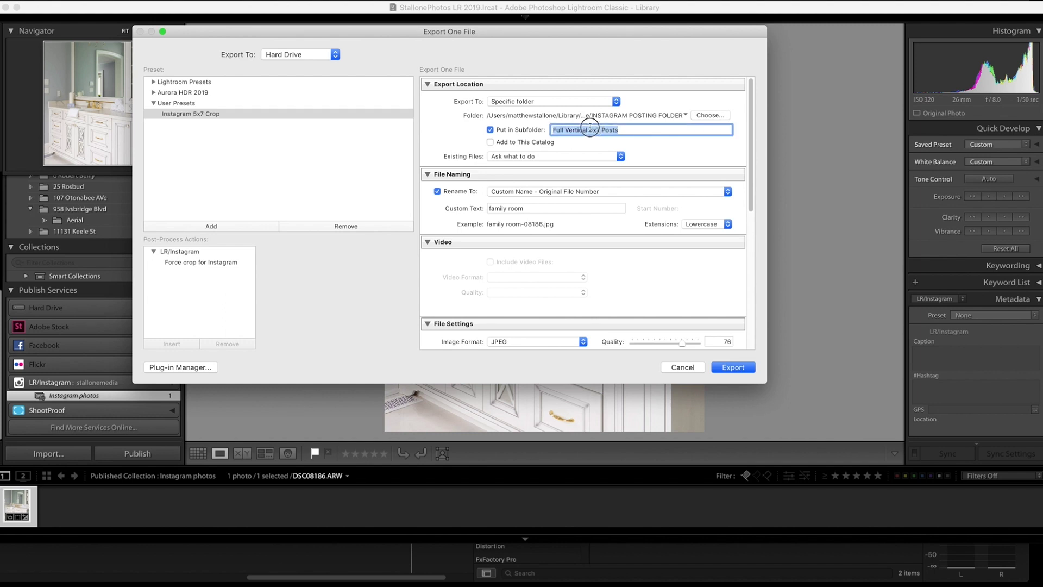
{"action": "left_click", "coordinate": [590, 129]}
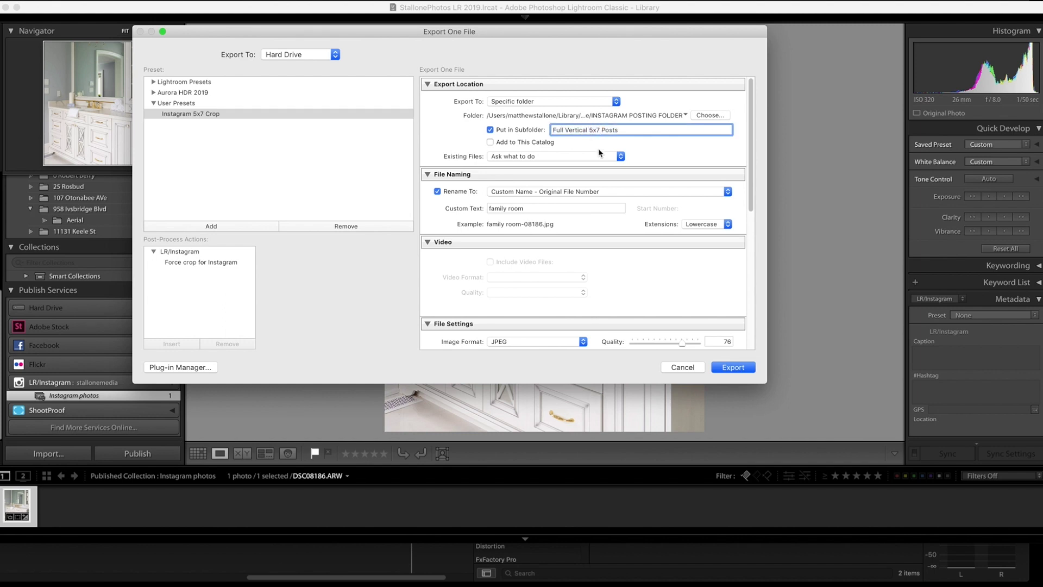
{"action": "key", "text": "Delete"}
{"action": "key", "text": "Delete"}
{"action": "key", "text": "Delete"}
{"action": "key", "text": "Delete"}
{"action": "type", "text": "e"}
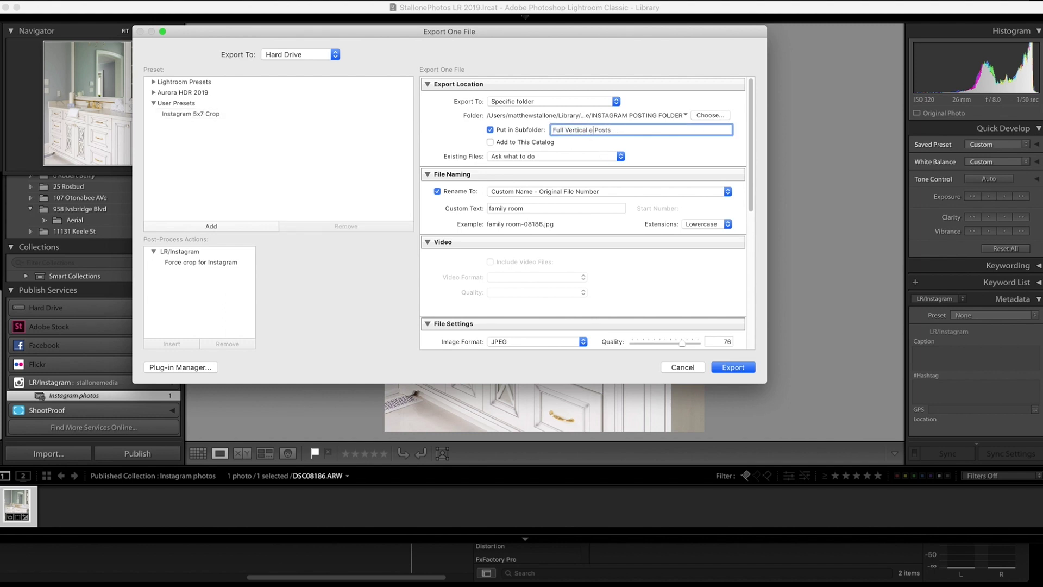
{"action": "key", "text": "BackSpace"}
{"action": "type", "text": "4x5"}
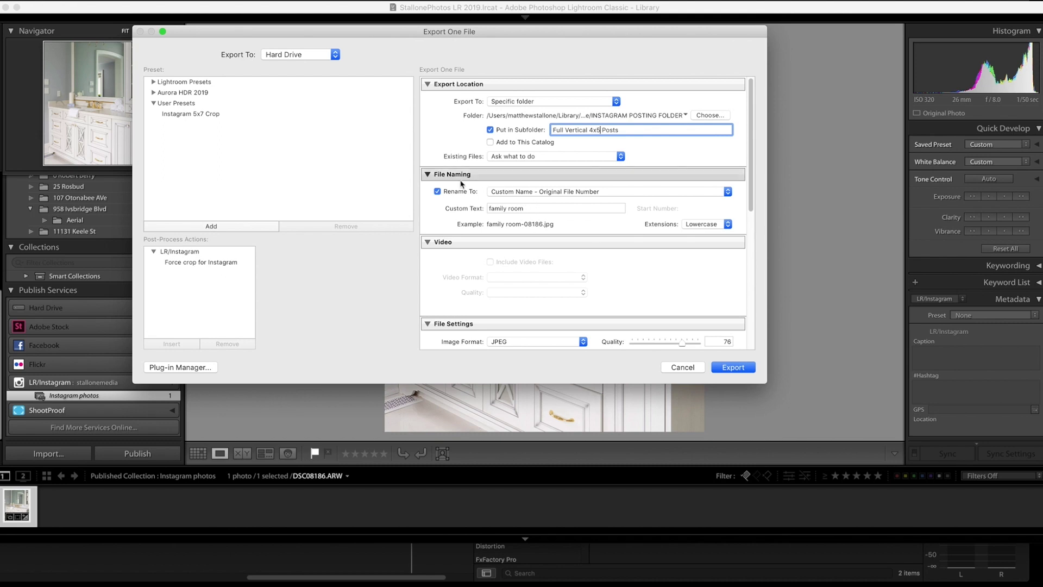
Set the file name custom text to Bathroom Vanity
{"action": "key", "text": "Tab"}
{"action": "type", "text": "B"}
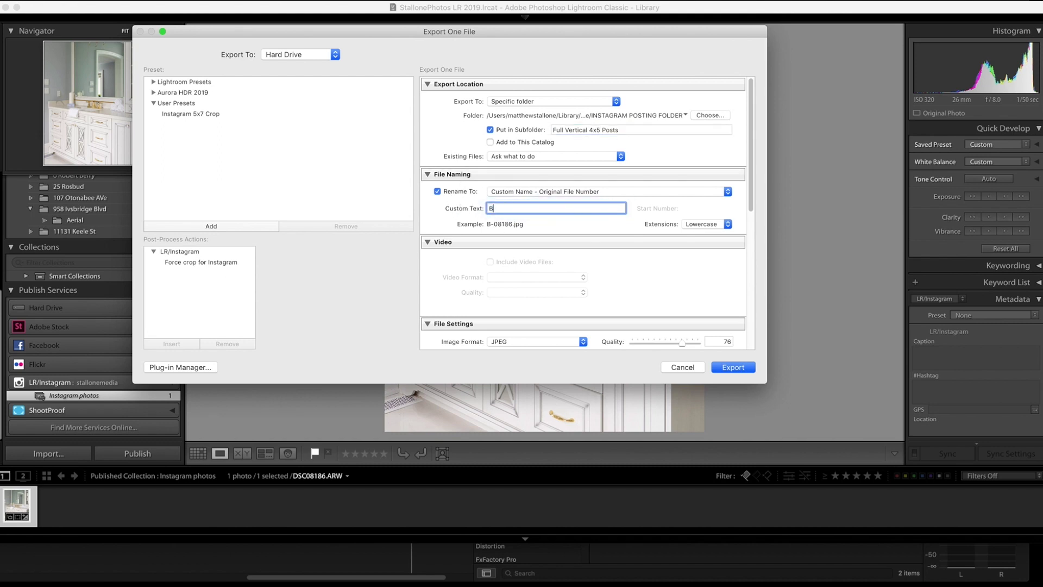
{"action": "type", "text": "athroom Vaniet"}
{"action": "key", "text": "BackSpace"}
{"action": "key", "text": "BackSpace"}
{"action": "key", "text": "BackSpace"}
{"action": "type", "text": "ity"}
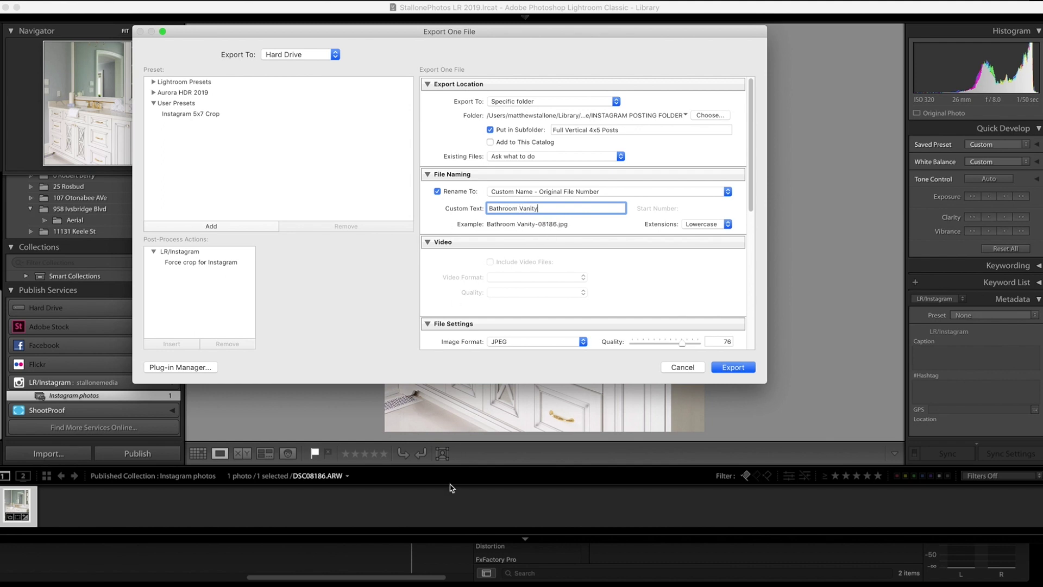
{"action": "scroll", "coordinate": [521, 228], "scroll_direction": "down", "scroll_amount": 4}
Review File Settings, Image Sizing, Sharpening and Metadata, then cancel the export
{"action": "scroll", "coordinate": [533, 246], "scroll_direction": "down", "scroll_amount": 1}
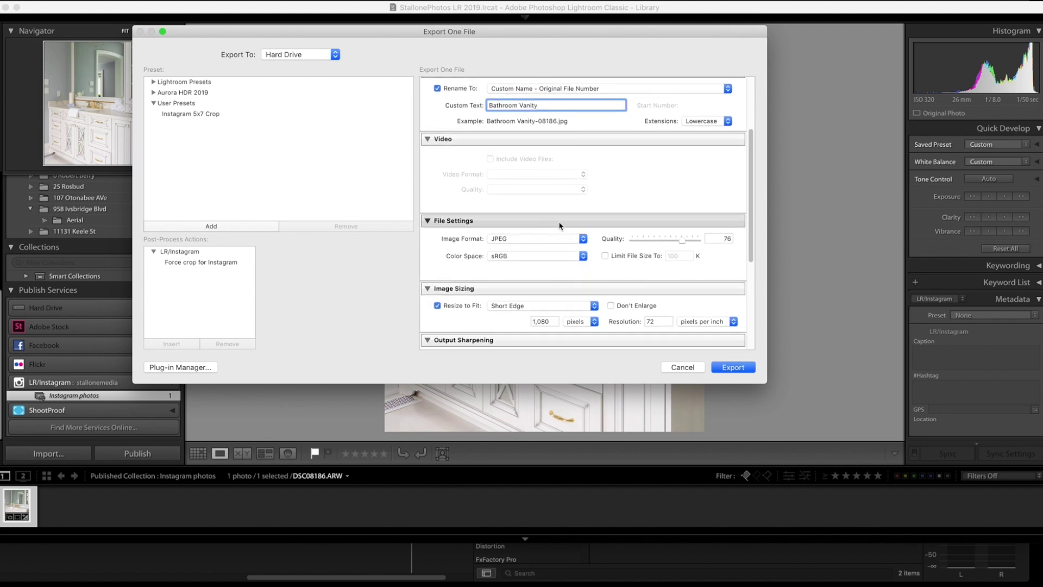
{"action": "scroll", "coordinate": [512, 244], "scroll_direction": "down", "scroll_amount": 1}
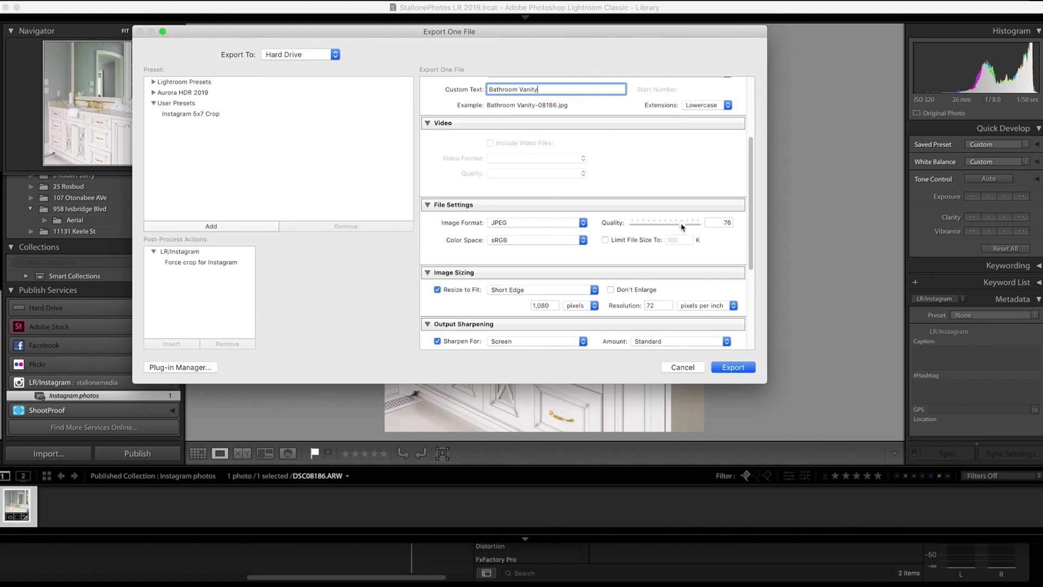
{"action": "scroll", "coordinate": [585, 232], "scroll_direction": "down", "scroll_amount": 5}
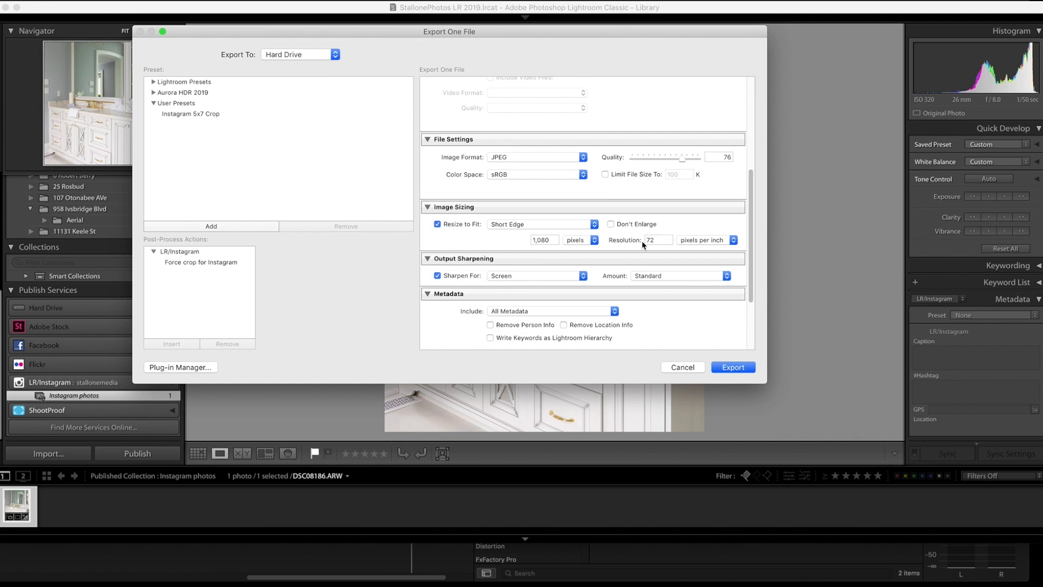
{"action": "scroll", "coordinate": [577, 230], "scroll_direction": "down", "scroll_amount": 1}
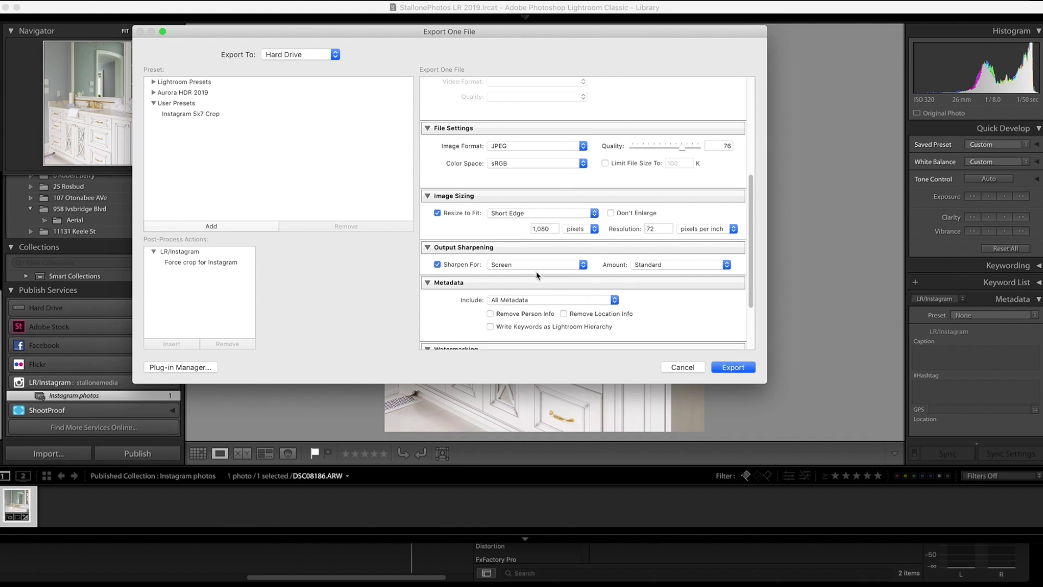
{"action": "left_click", "coordinate": [684, 368]}
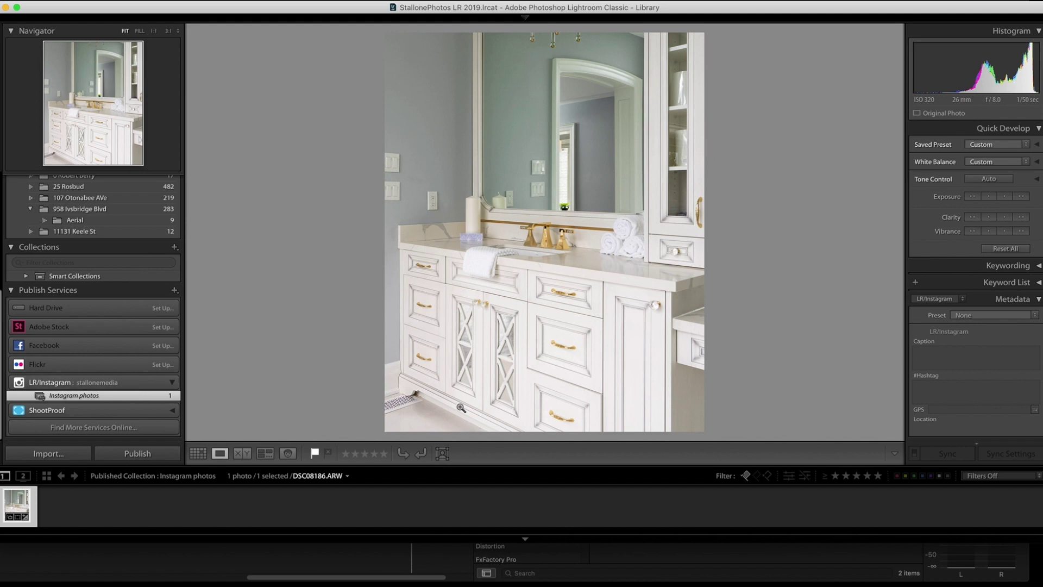
{"action": "mouse_move", "coordinate": [432, 570]}
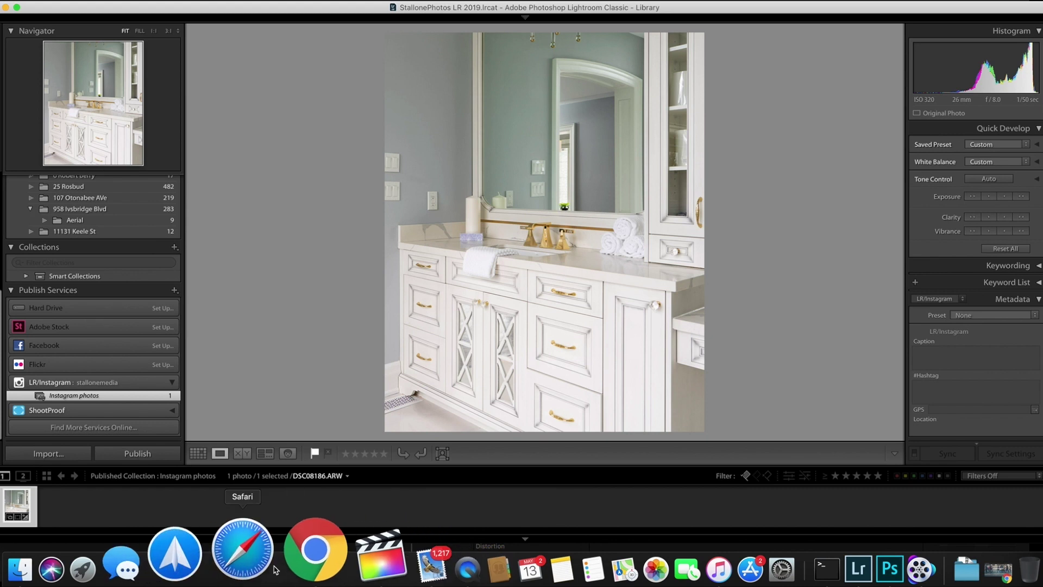
{"action": "left_click", "coordinate": [292, 568]}
{"action": "left_click", "coordinate": [234, 67]}
{"action": "scroll", "coordinate": [182, 270], "scroll_direction": "down", "scroll_amount": 4}
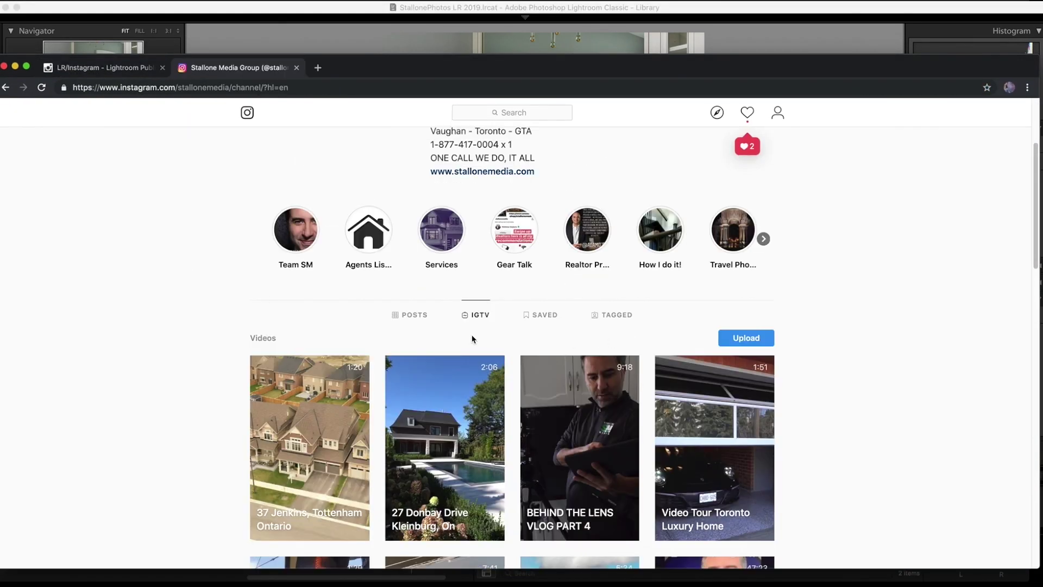
{"action": "left_click", "coordinate": [407, 315]}
{"action": "scroll", "coordinate": [232, 314], "scroll_direction": "down", "scroll_amount": 1}
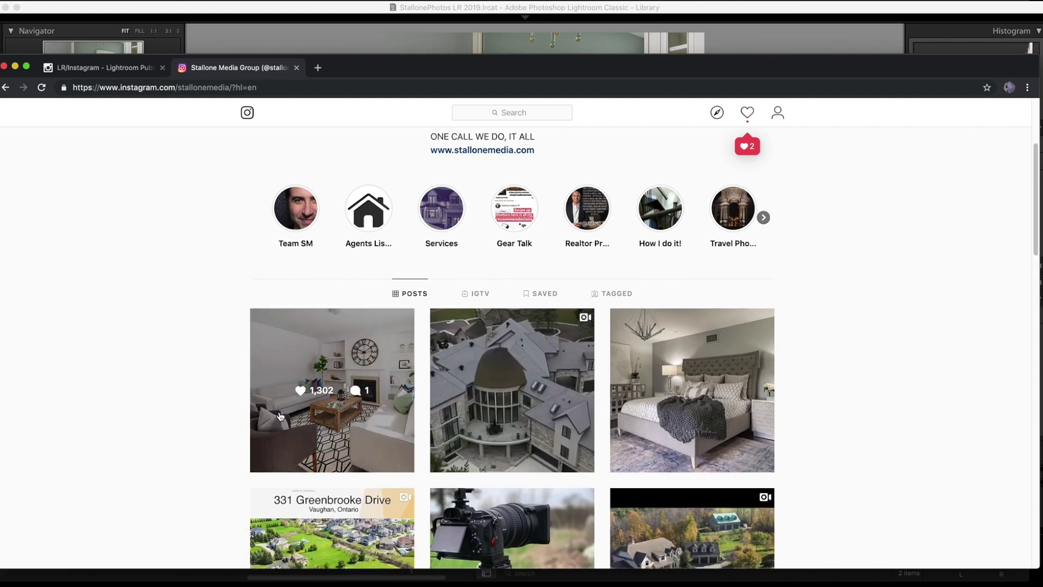
{"action": "key", "text": "super+Tab"}
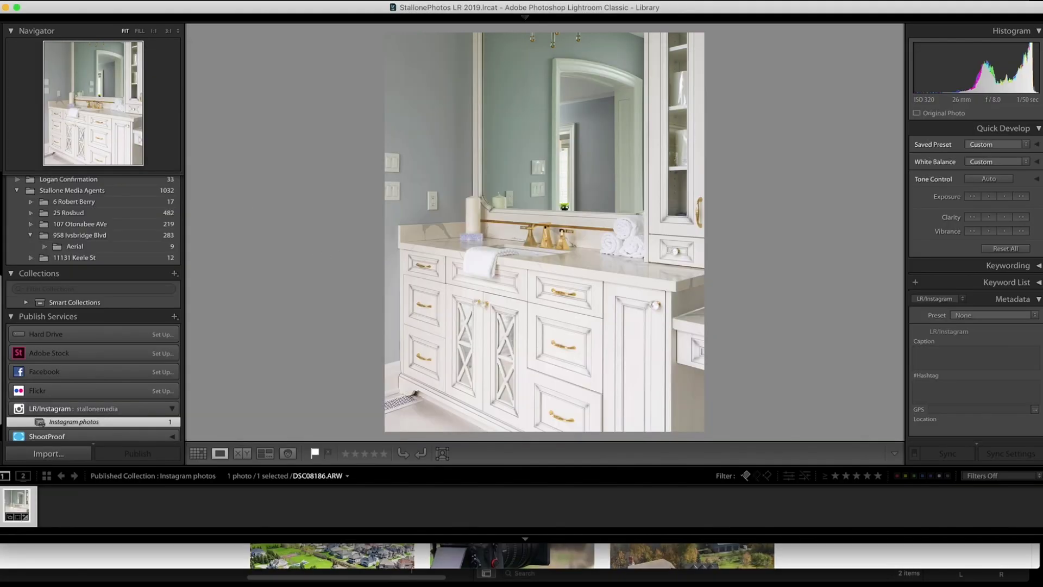
Enter the LR/Instagram caption 'Beautiful details and vanity with gold accent trims and faucet,' crediting the studio
{"action": "scroll", "coordinate": [1001, 223], "scroll_direction": "down", "scroll_amount": 3}
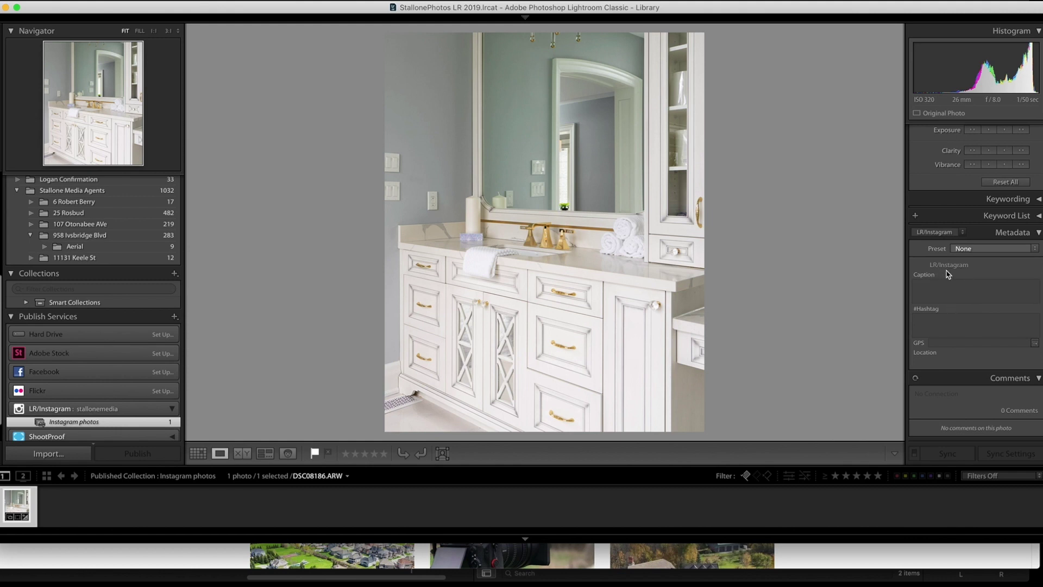
{"action": "left_click", "coordinate": [947, 286]}
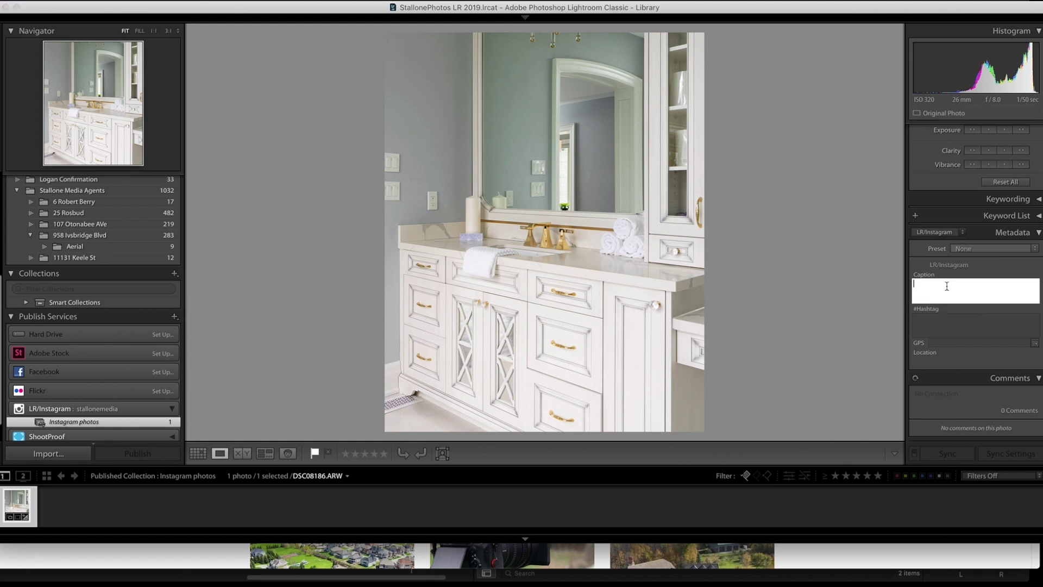
{"action": "type", "text": "Beautiful details and vanity with gold accent trims and faucet."}
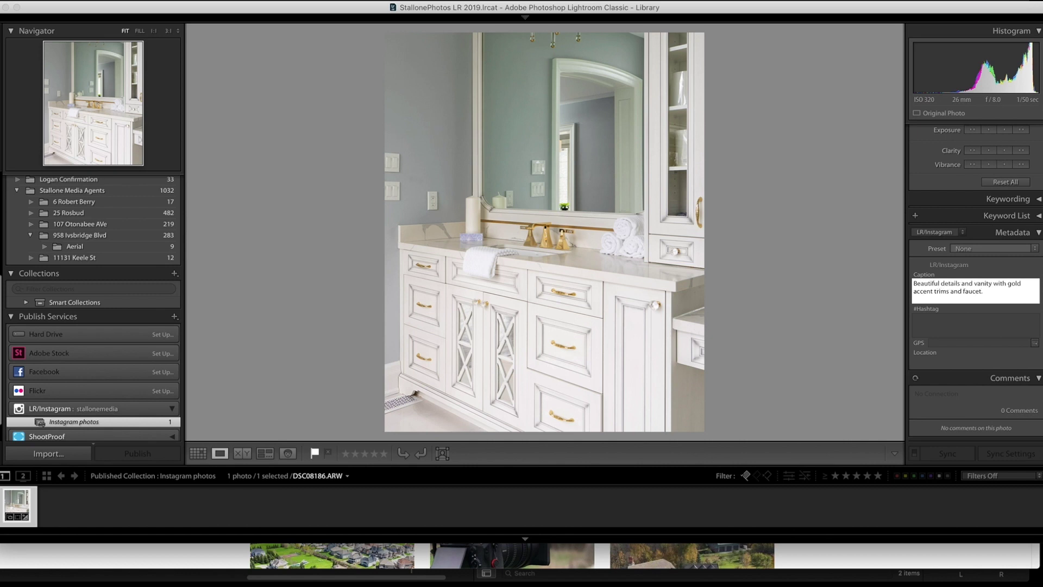
{"action": "type", "text": " Captured by StalloneMedia."}
{"action": "left_click", "coordinate": [948, 319]}
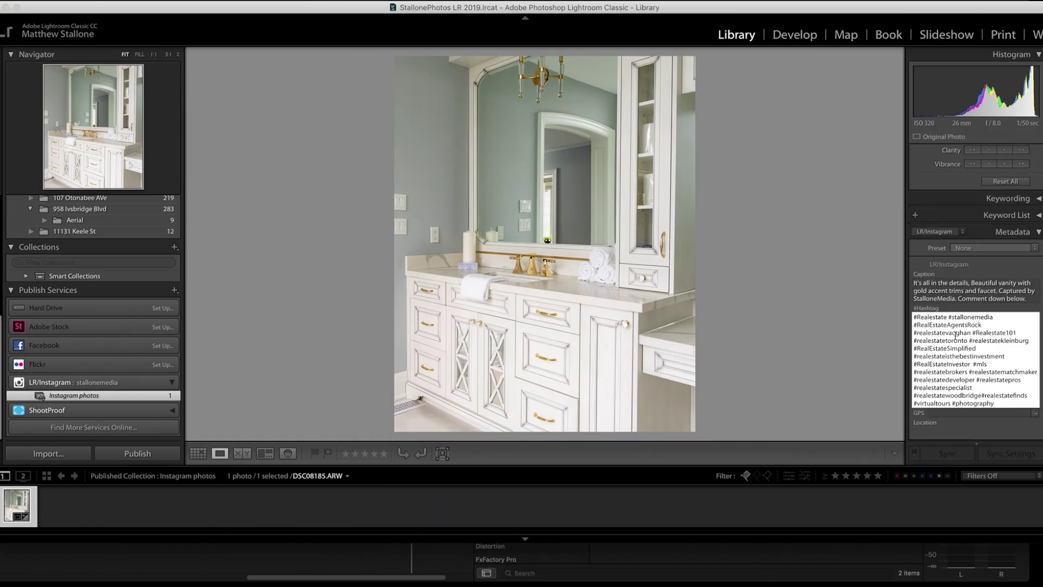
Publish the captioned photo via LR/Instagram, then show the Instagram photos collection on Instagram
{"action": "scroll", "coordinate": [956, 335], "scroll_direction": "down", "scroll_amount": 3}
{"action": "scroll", "coordinate": [955, 321], "scroll_direction": "up", "scroll_amount": 3}
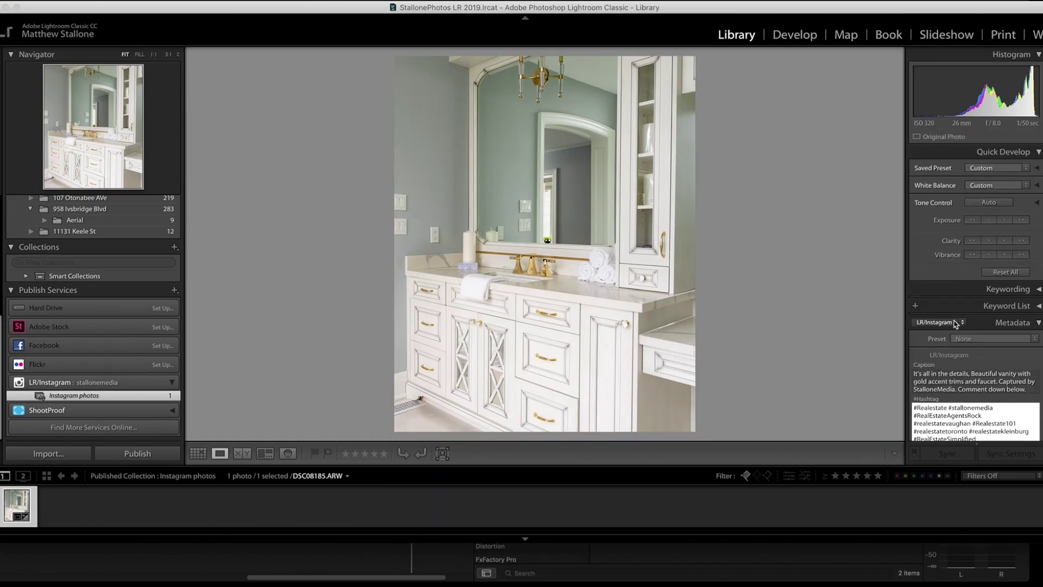
{"action": "scroll", "coordinate": [960, 369], "scroll_direction": "down", "scroll_amount": 1}
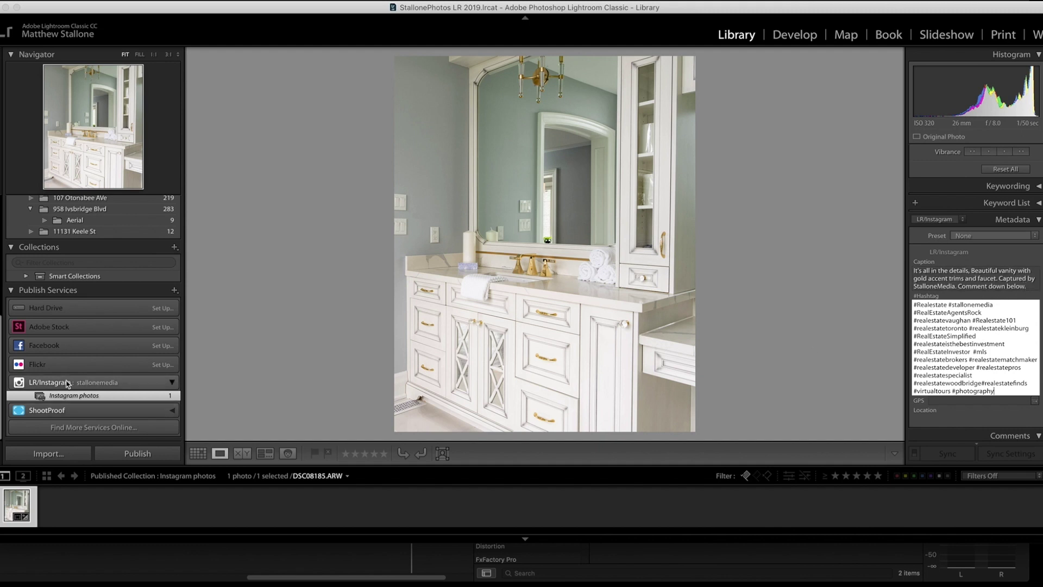
{"action": "left_click", "coordinate": [152, 458]}
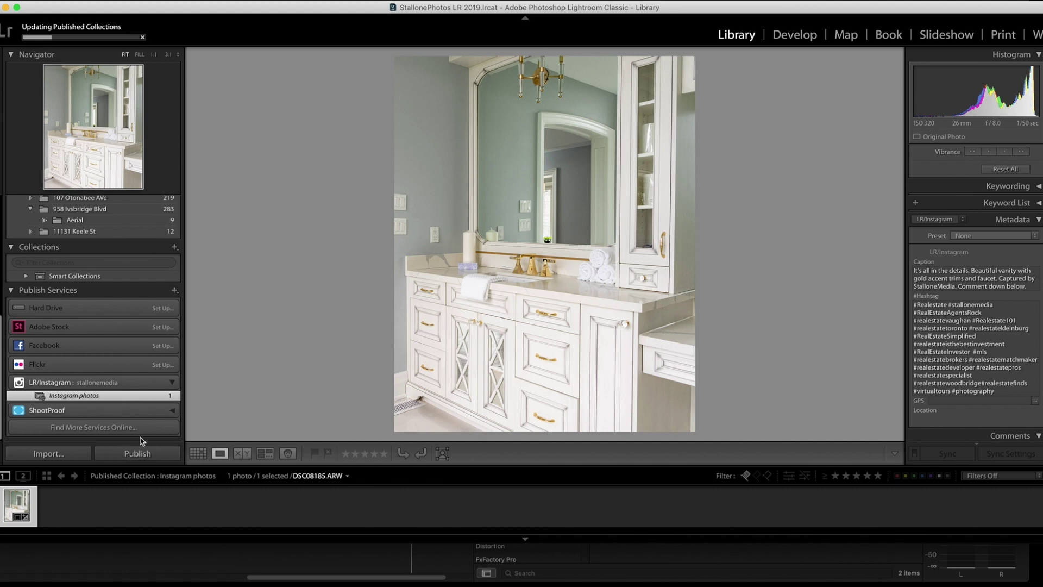
{"action": "right_click", "coordinate": [106, 398]}
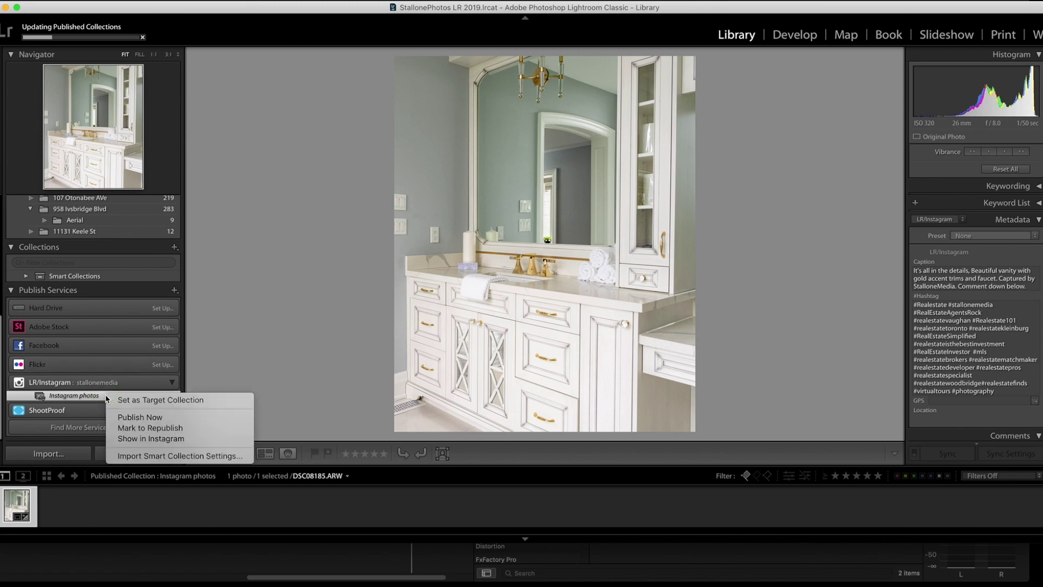
{"action": "left_click", "coordinate": [138, 438]}
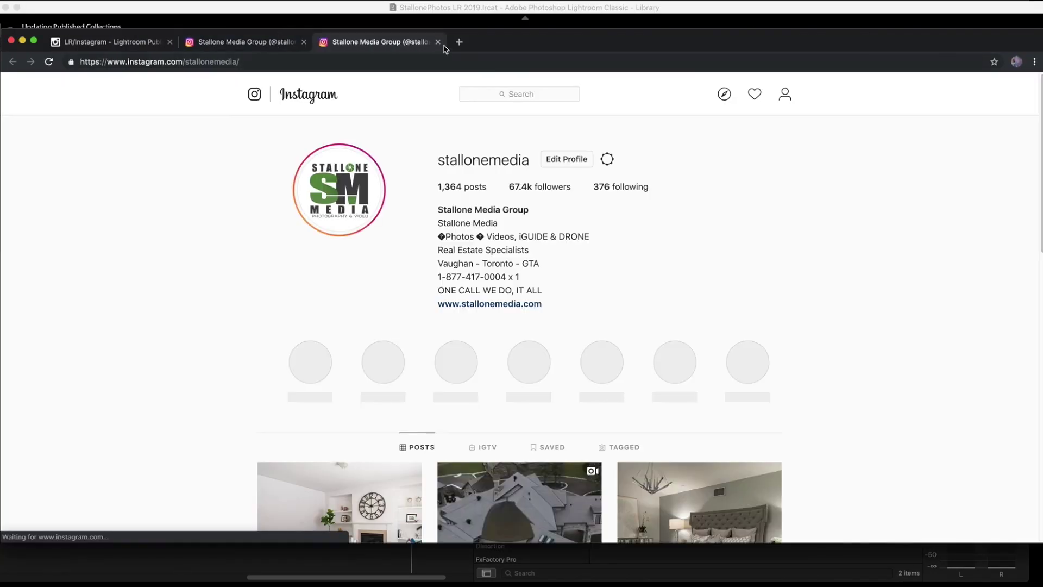
Reload the Instagram profile and open the newest vanity post with its caption and hashtags
{"action": "left_click", "coordinate": [304, 42]}
{"action": "left_click_drag", "start_coordinate": [375, 43], "coordinate": [559, 39]}
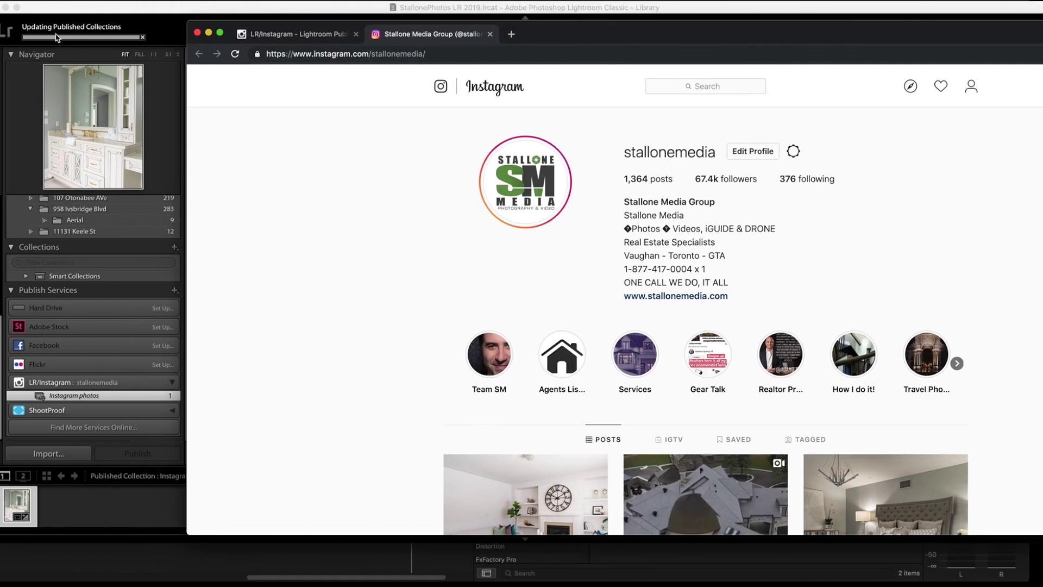
{"action": "left_click_drag", "start_coordinate": [597, 35], "coordinate": [520, 35]}
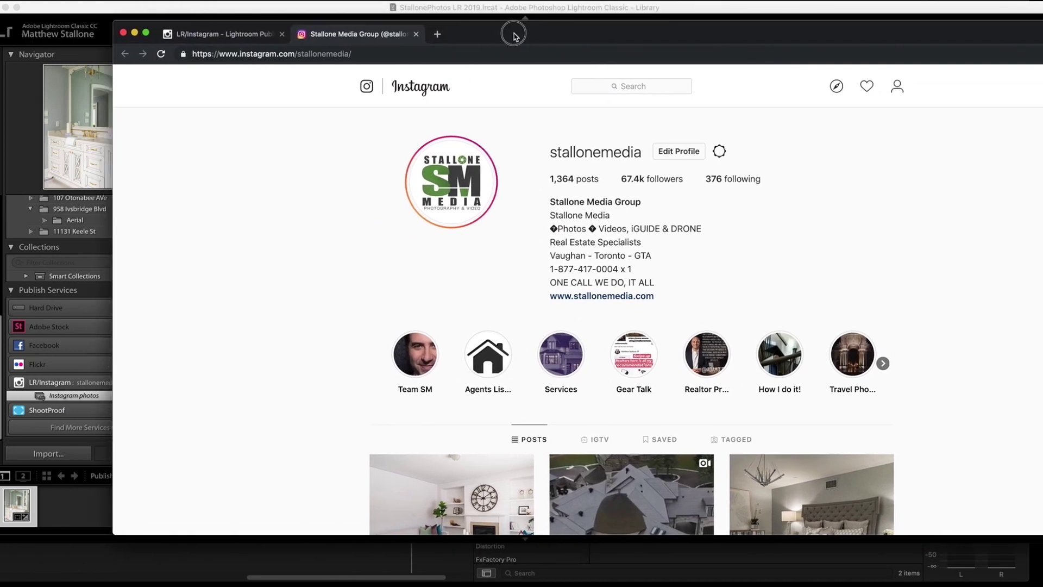
{"action": "left_click", "coordinate": [157, 53]}
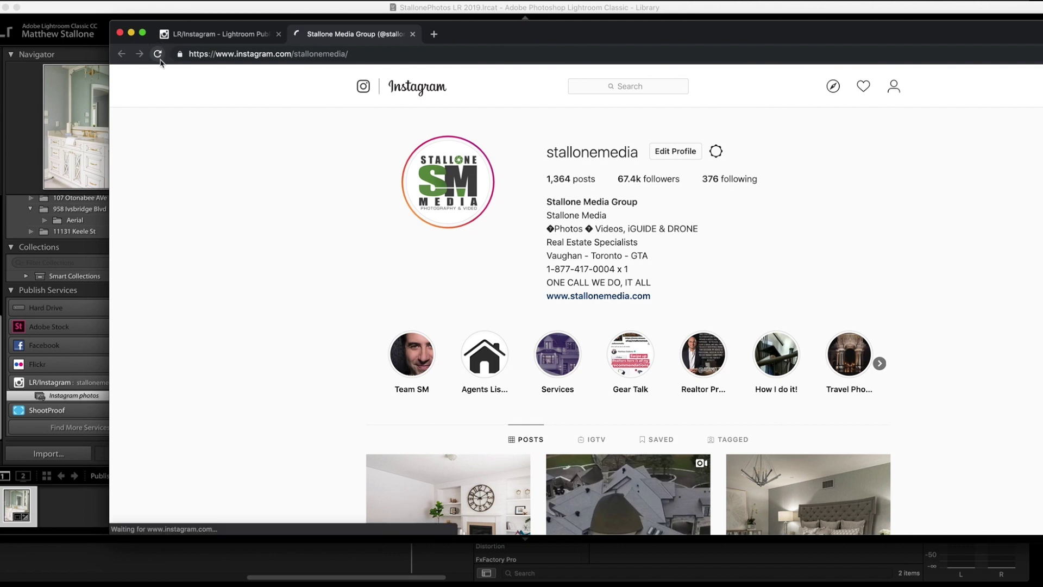
{"action": "scroll", "coordinate": [294, 230], "scroll_direction": "down", "scroll_amount": 4}
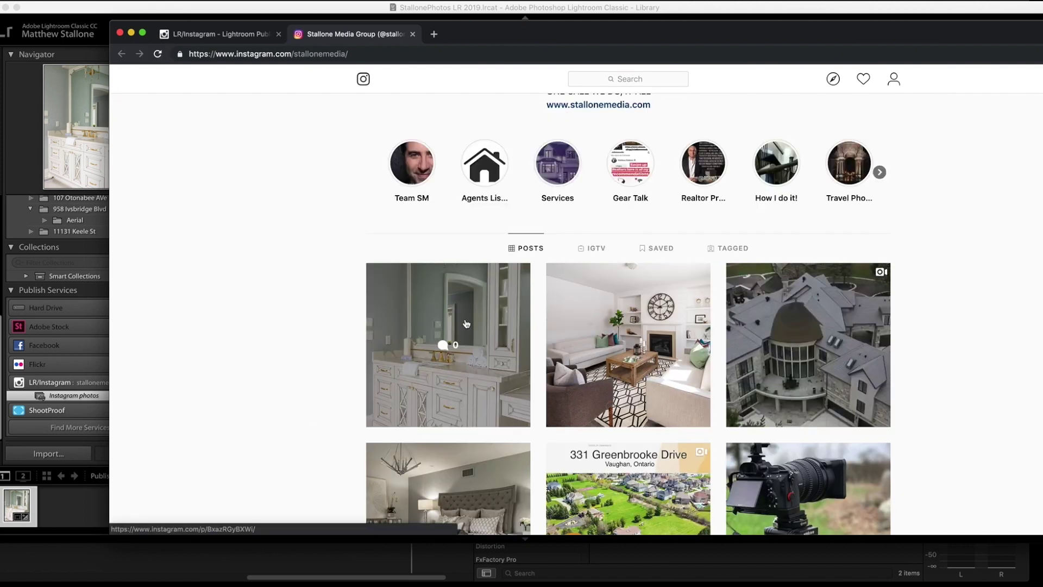
{"action": "left_click", "coordinate": [384, 285]}
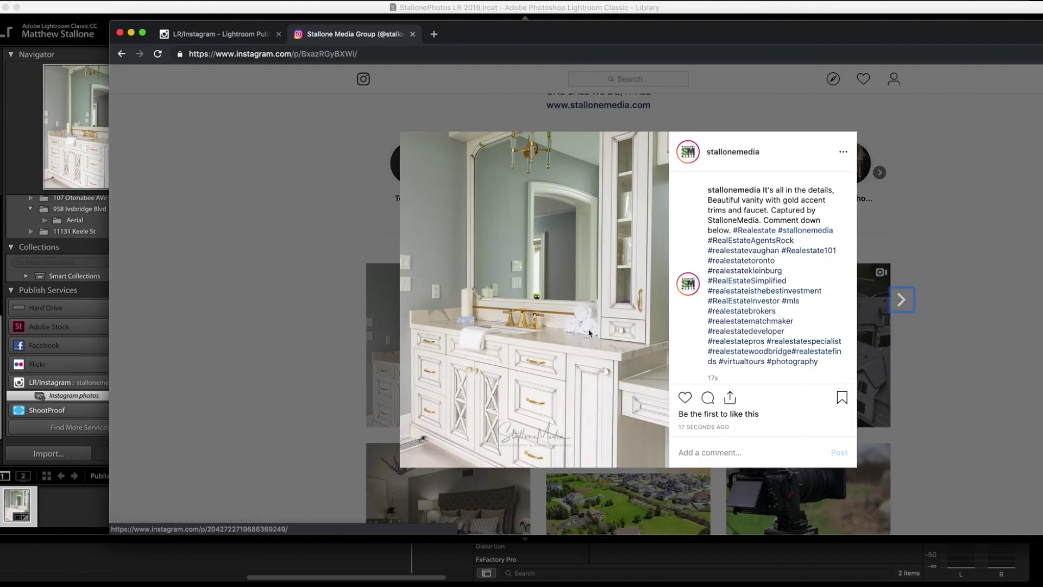